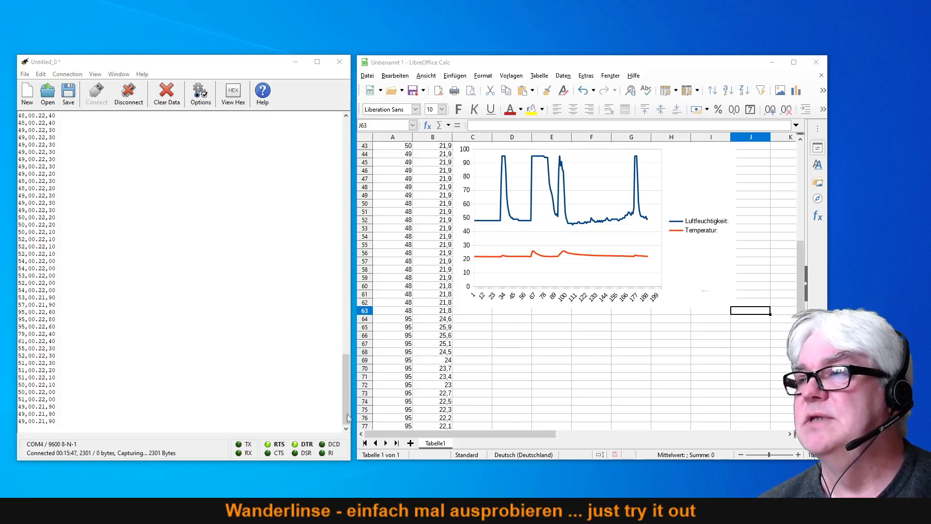
Bring the serial terminal log window to the front.
click(206, 64)
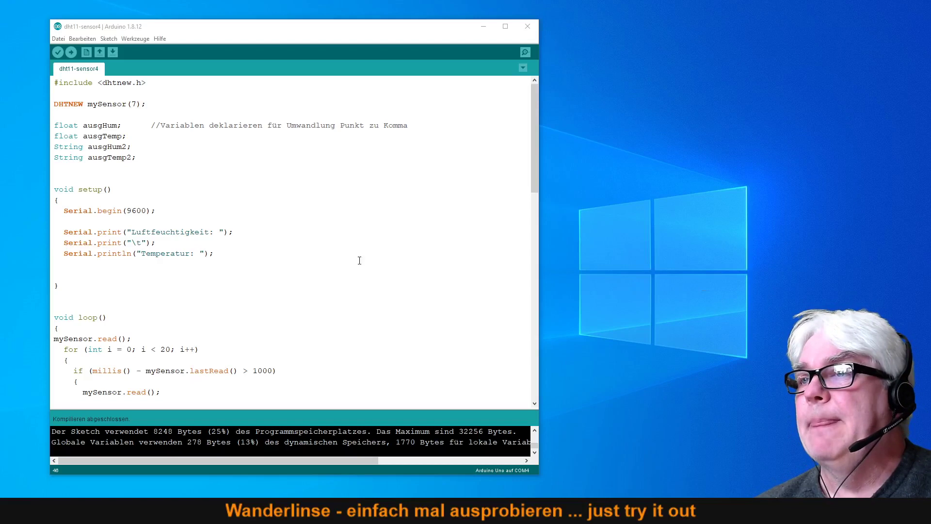
Mark the #include <dhtnew.h> line and open the Werkzeuge menu.
click(157, 85)
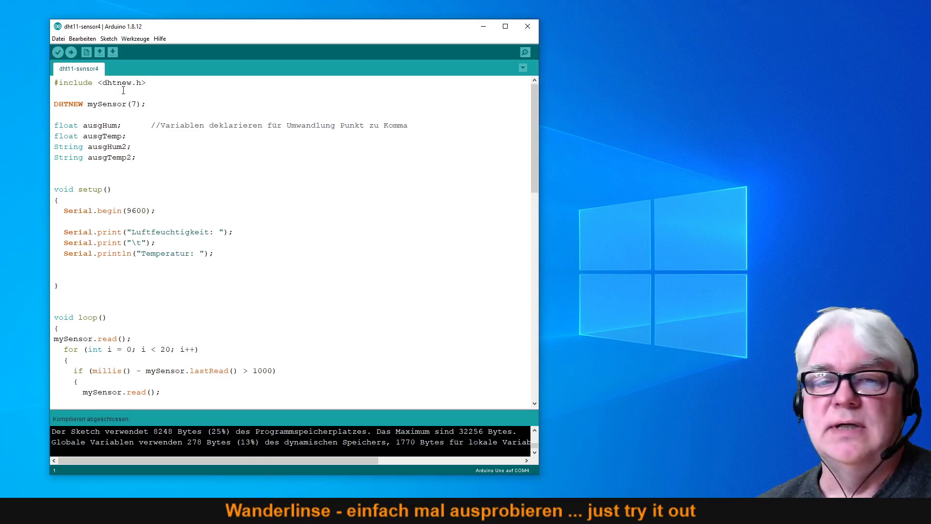
click(137, 41)
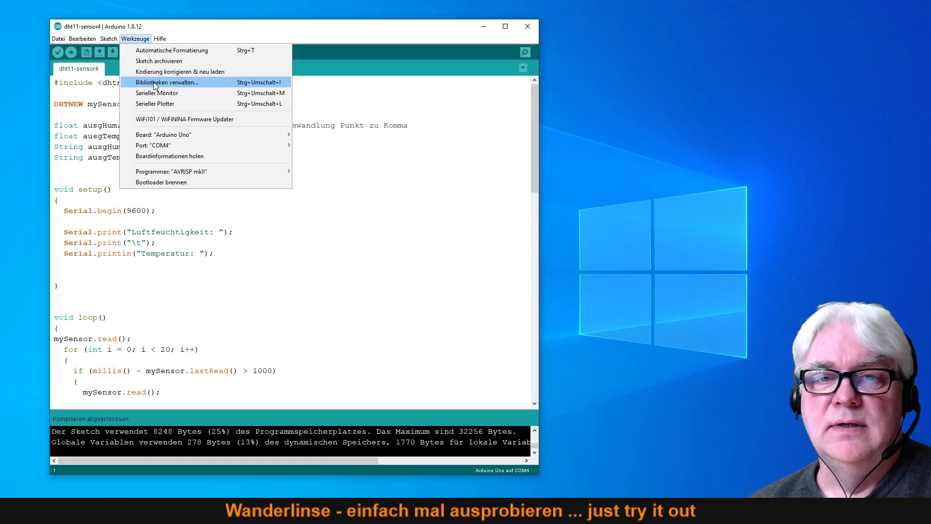
Search the library manager for 'dht', confirm DHTNEW 0.2.1 is installed, and close it.
click(154, 84)
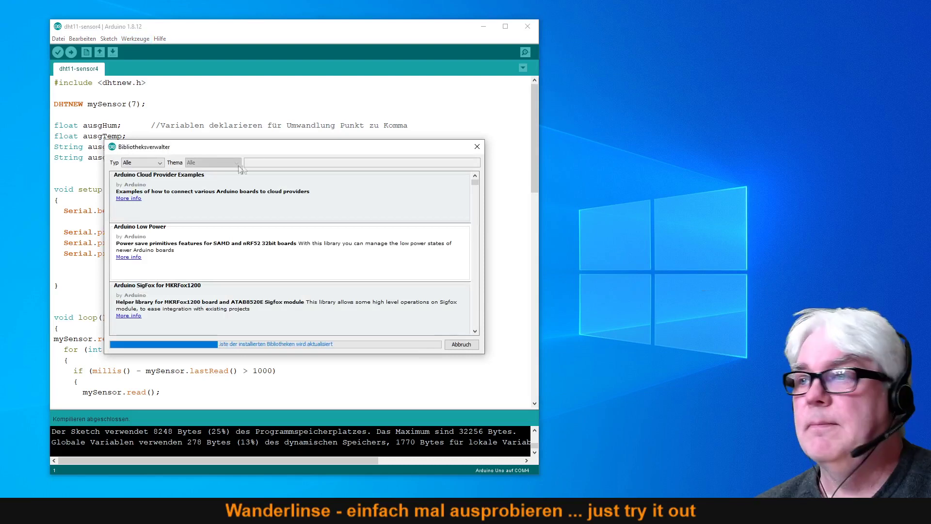
click(279, 163)
text(dht)
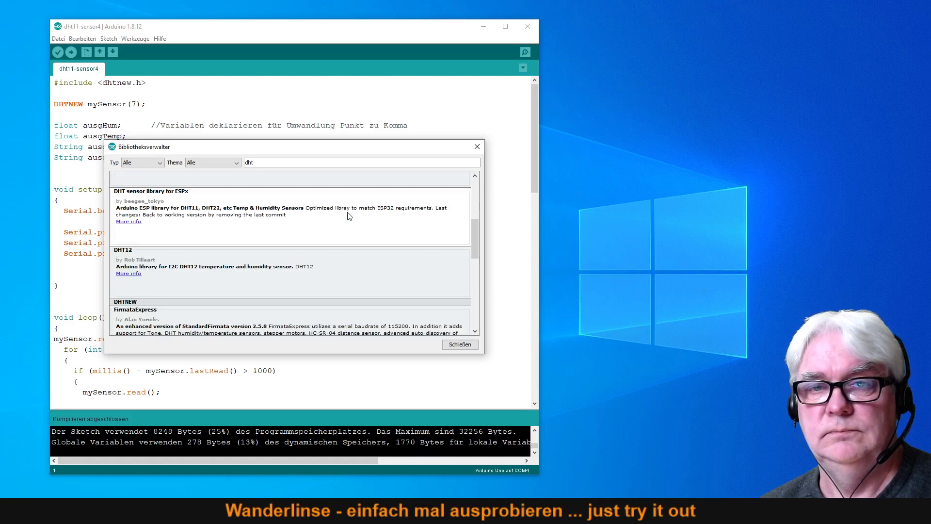
click(347, 219)
scroll(347, 224, down, 2)
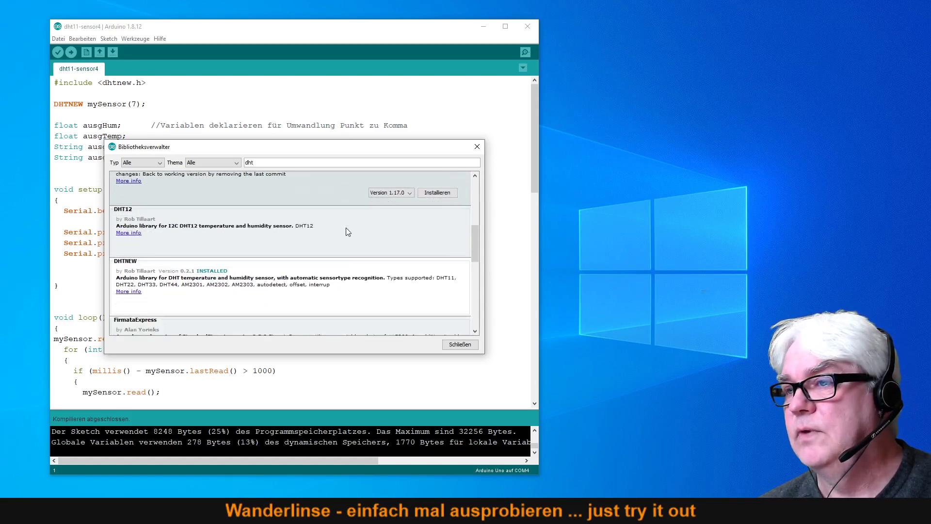
scroll(348, 231, down, 1)
click(141, 249)
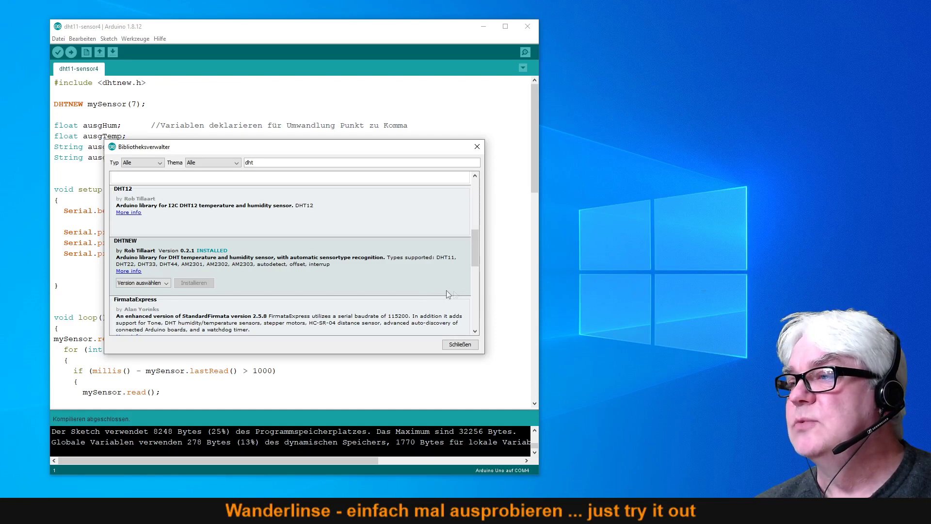
click(461, 345)
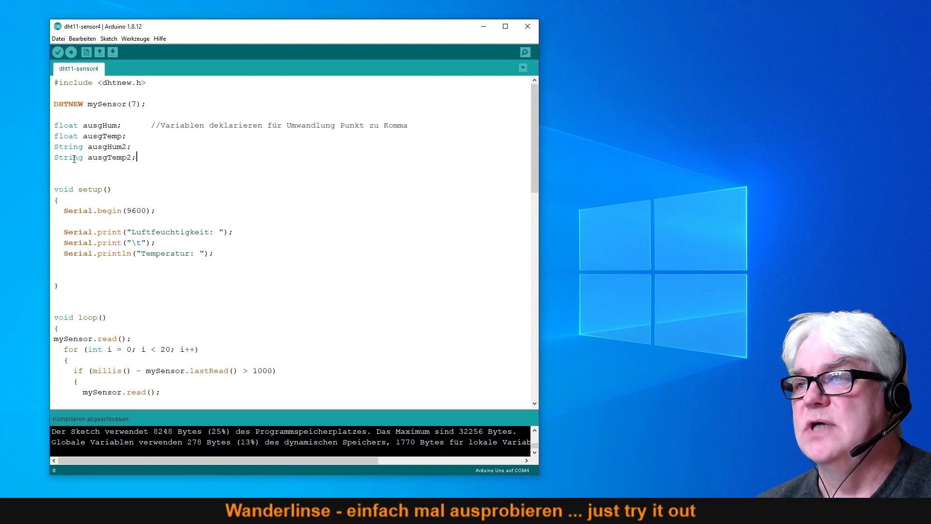
Scroll the sketch to the loop that re-reads the sensor every 1000 ms.
scroll(277, 175, down, 1)
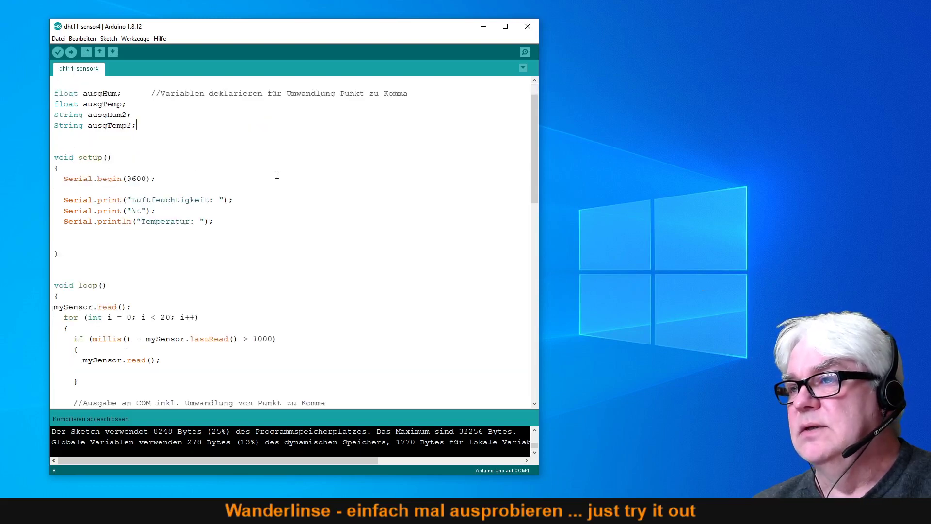
Highlight the Serial.begin(9600) setup line, then switch to the LibreOffice Start Center.
scroll(277, 175, down, 1)
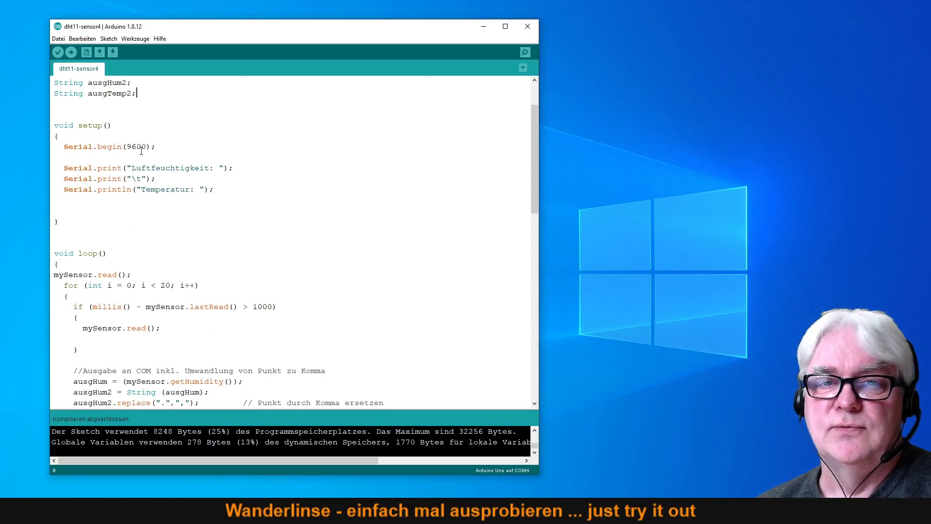
click(162, 148)
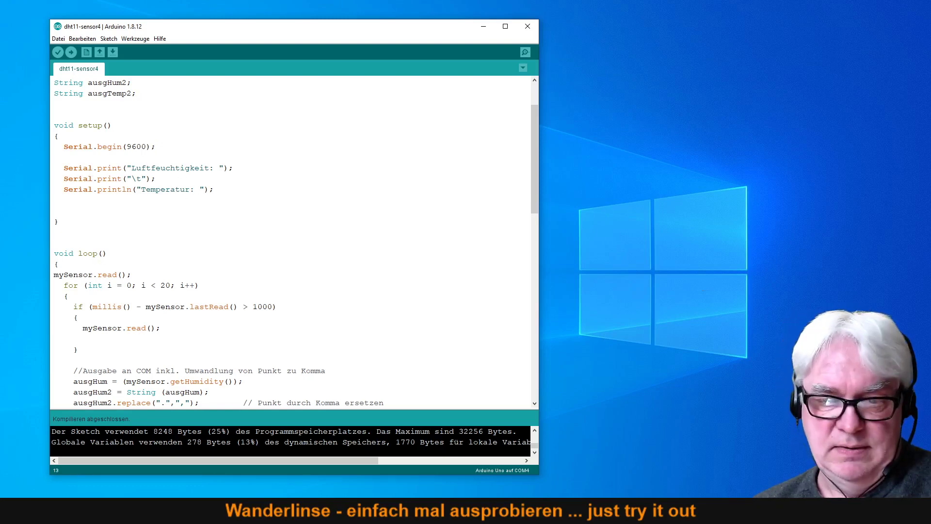
key(alt+Tab)
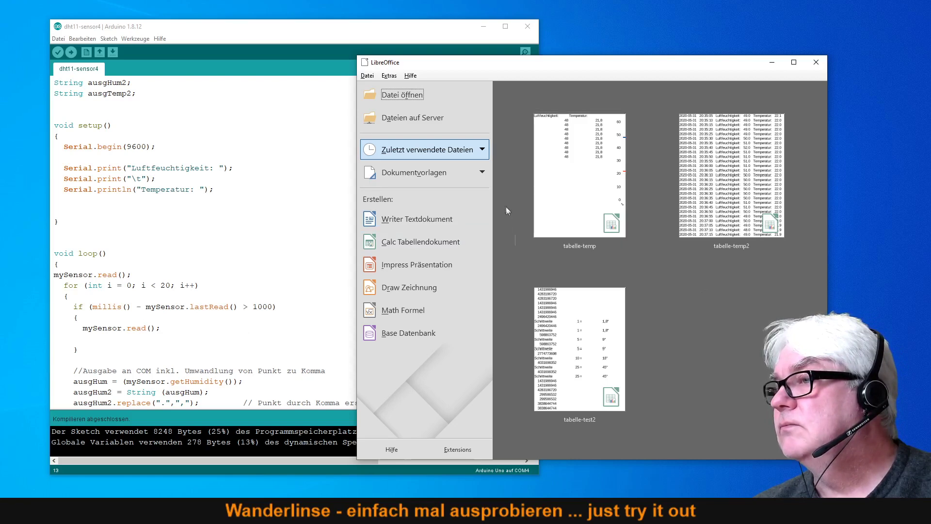
Open the recent spreadsheet tabelle-temp.ods from the Start Center.
click(575, 176)
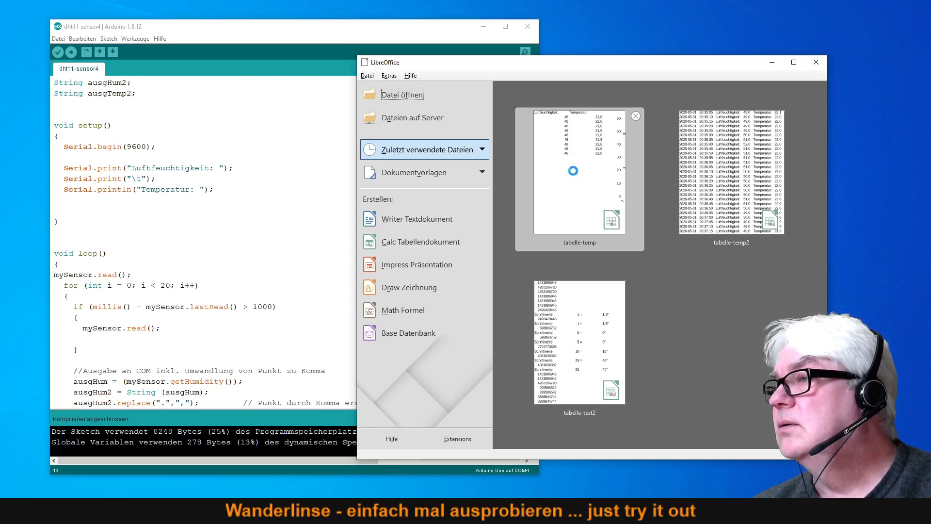
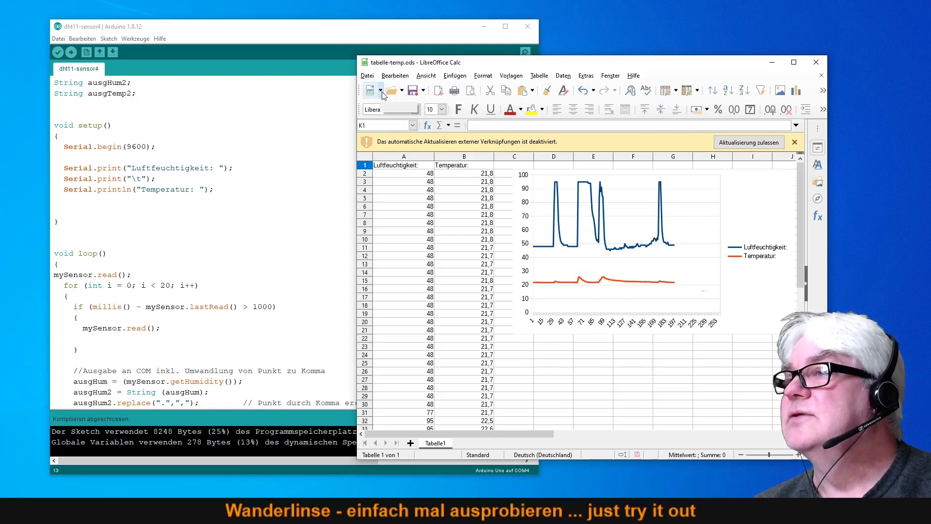
Save and close tabelle-temp.ods, then minimize the LibreOffice Start Center.
click(367, 76)
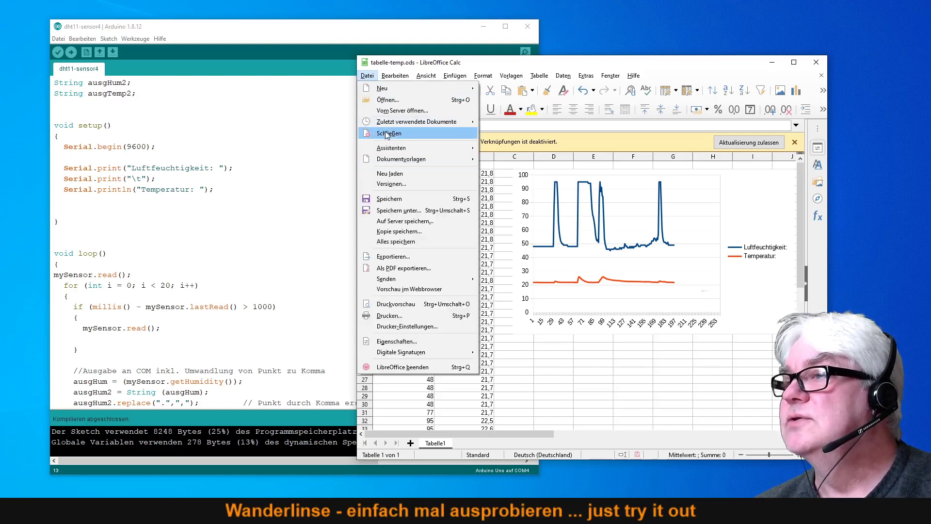
click(388, 127)
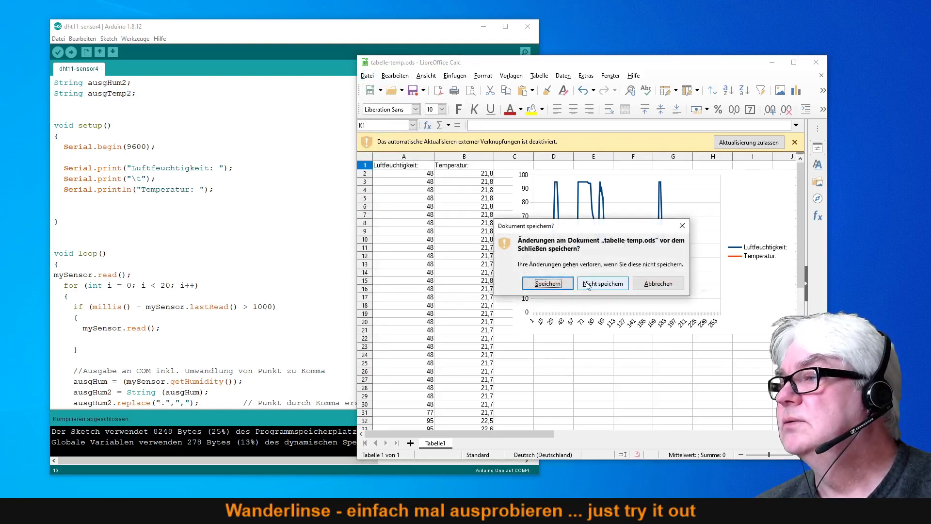
click(548, 284)
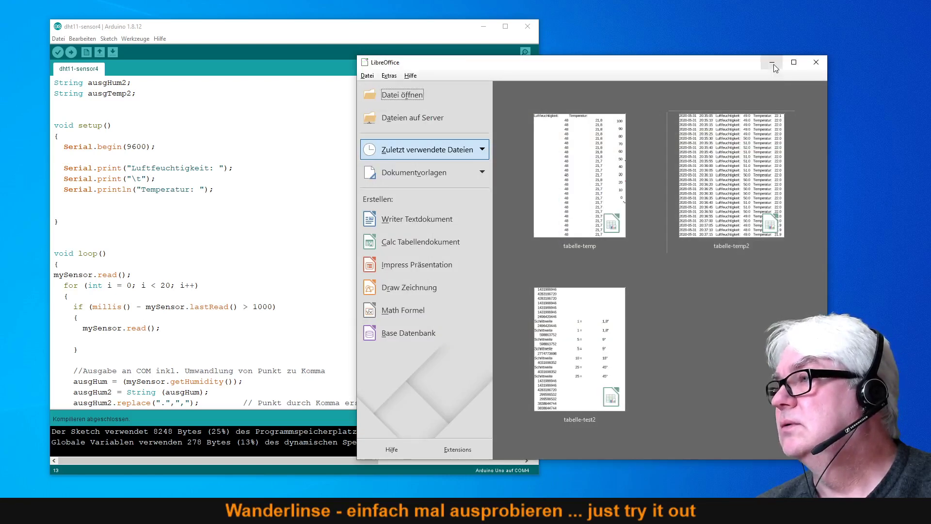
click(772, 62)
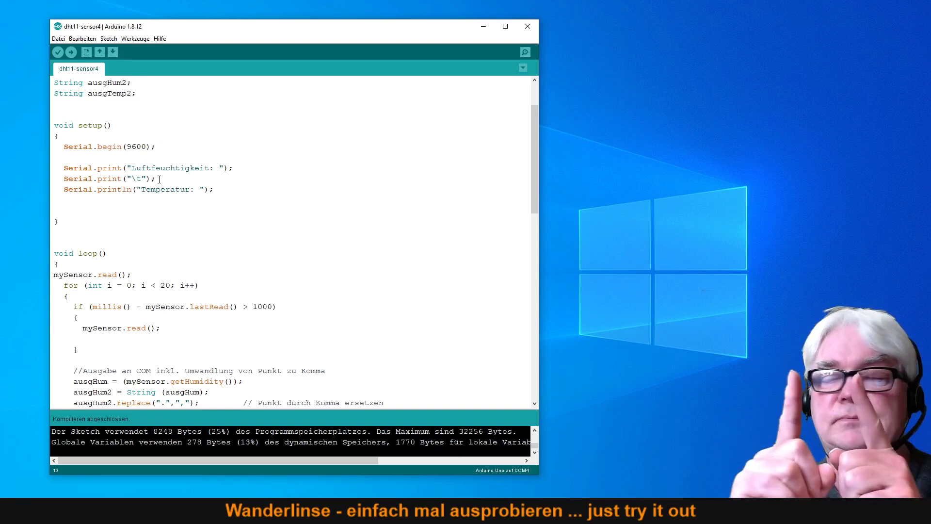
click(159, 179)
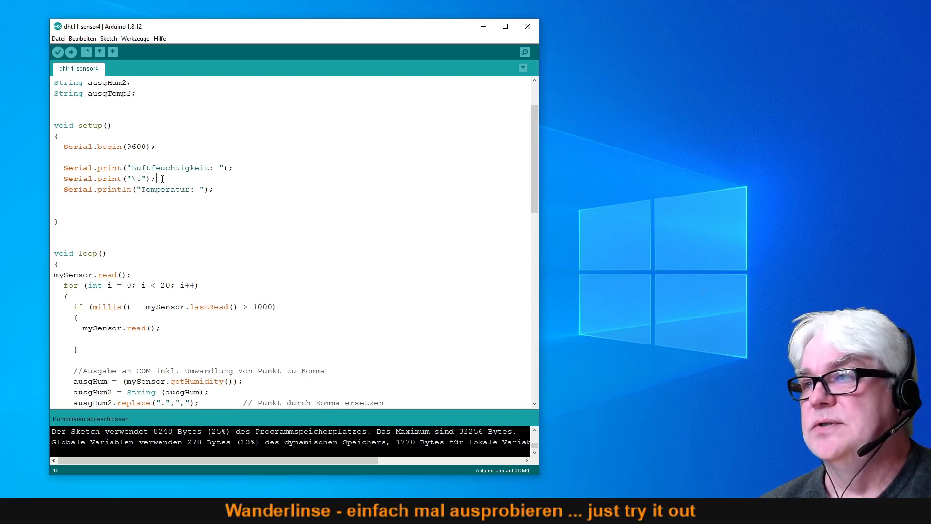
scroll(288, 192, down, 3)
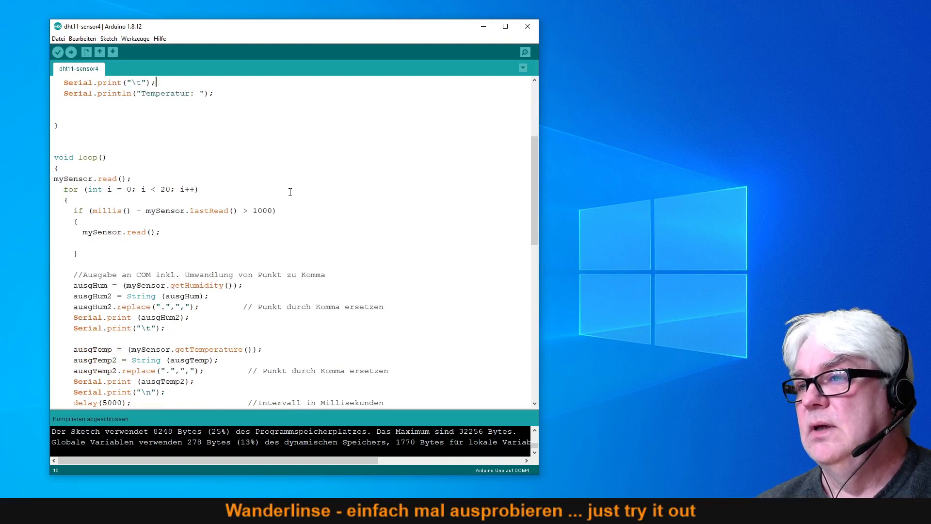
scroll(292, 191, down, 1)
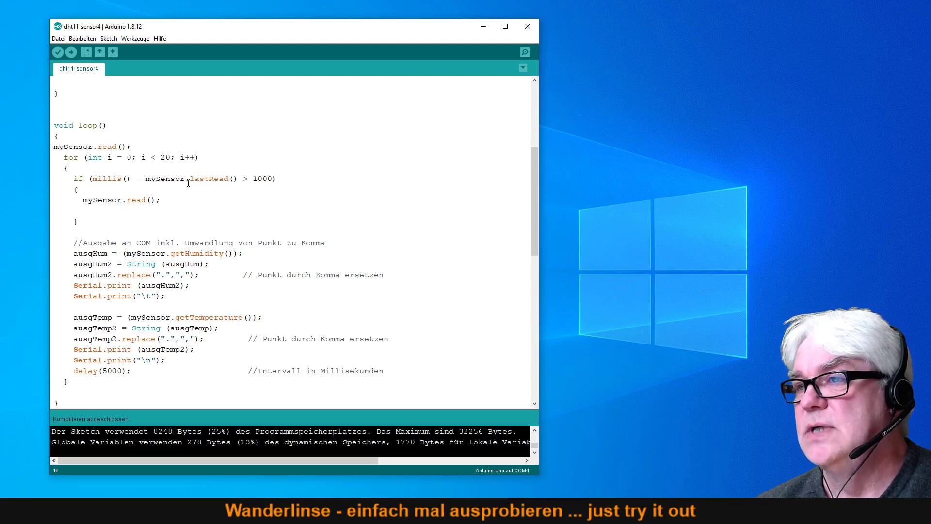
scroll(189, 183, down, 1)
scroll(180, 180, down, 2)
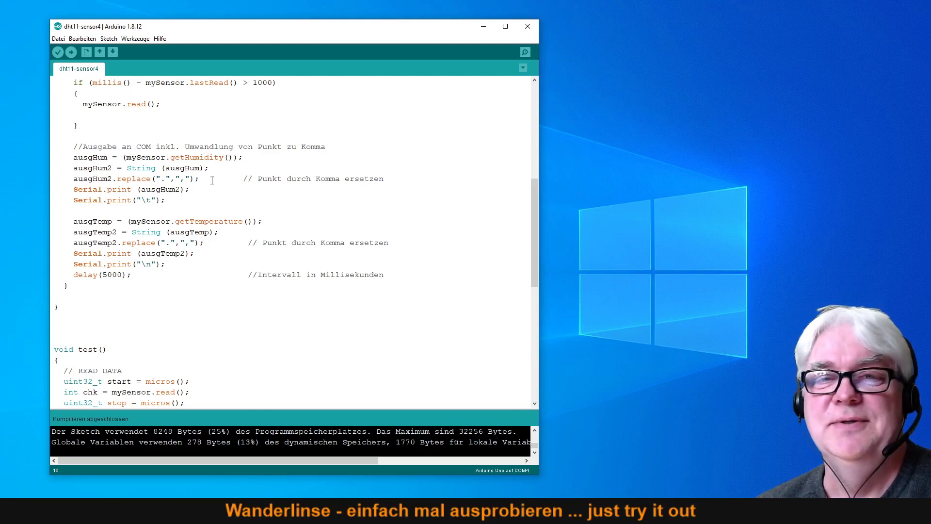
click(210, 179)
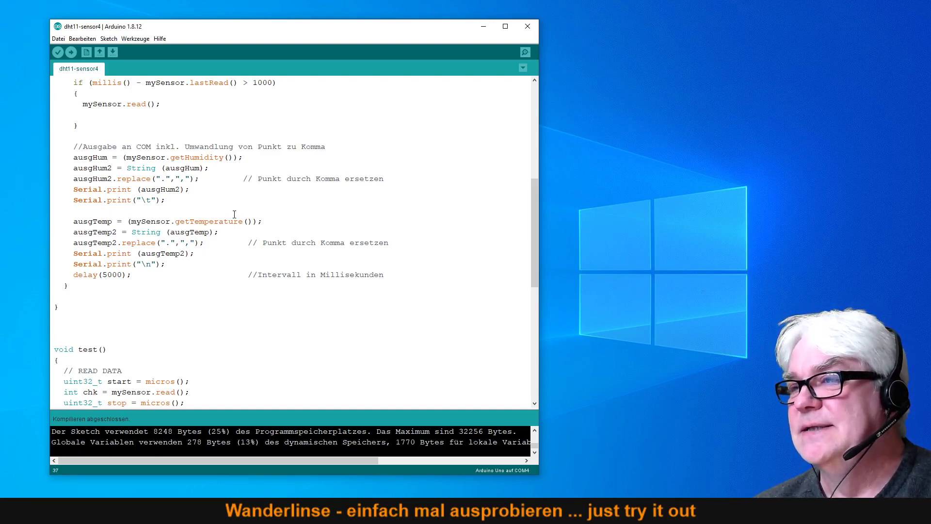
scroll(234, 214, down, 2)
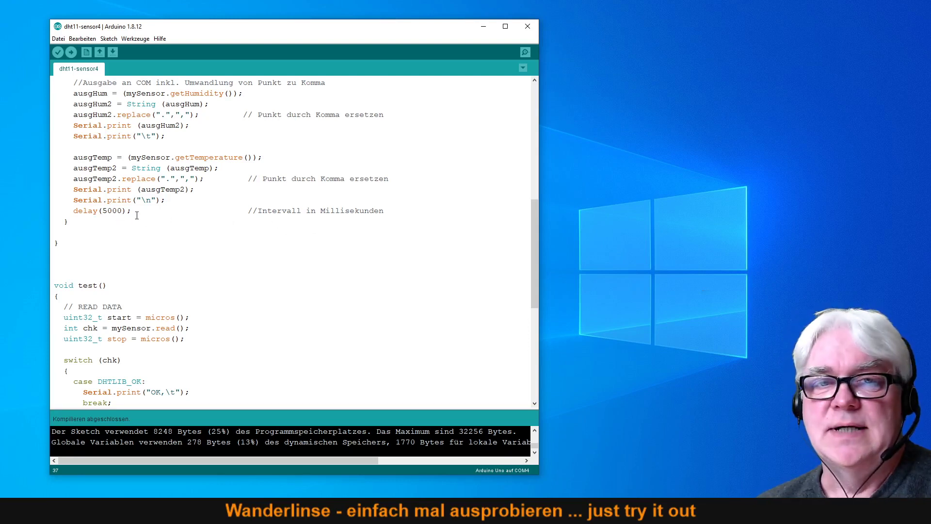
scroll(337, 245, down, 2)
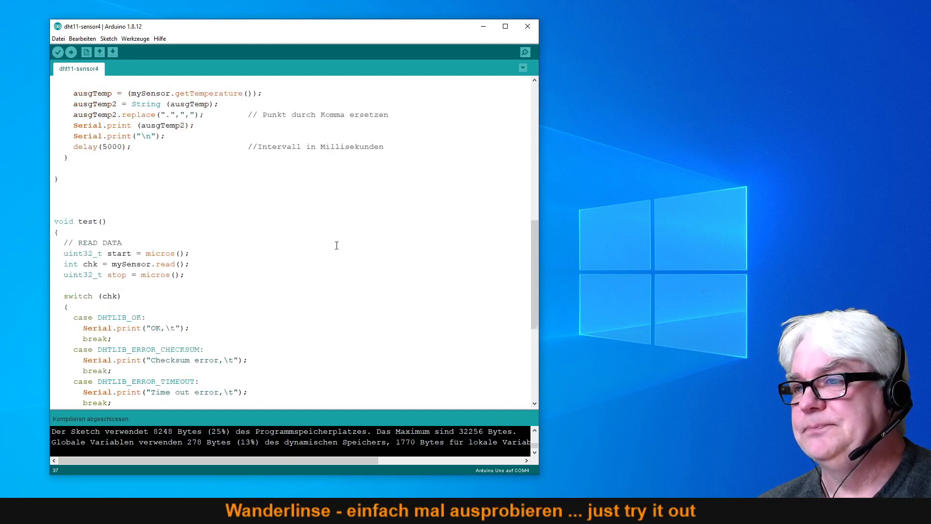
scroll(337, 246, down, 2)
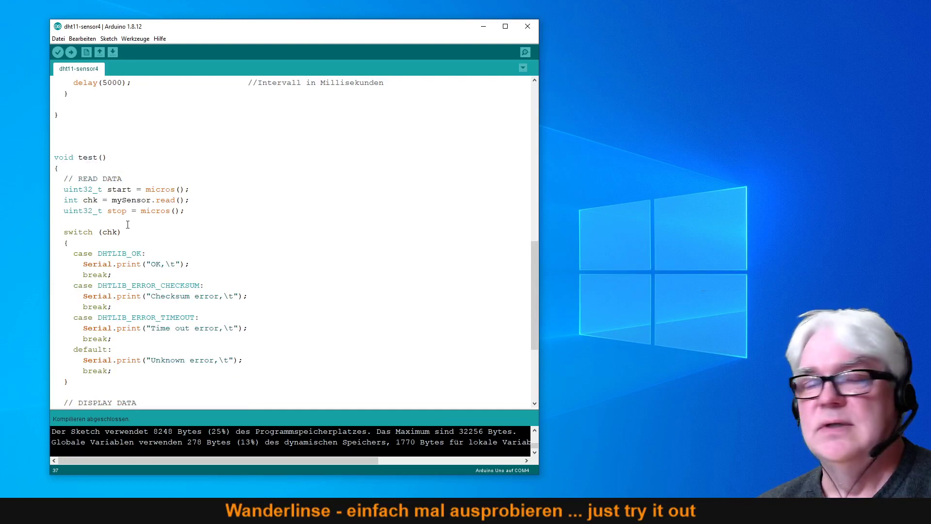
scroll(316, 270, down, 3)
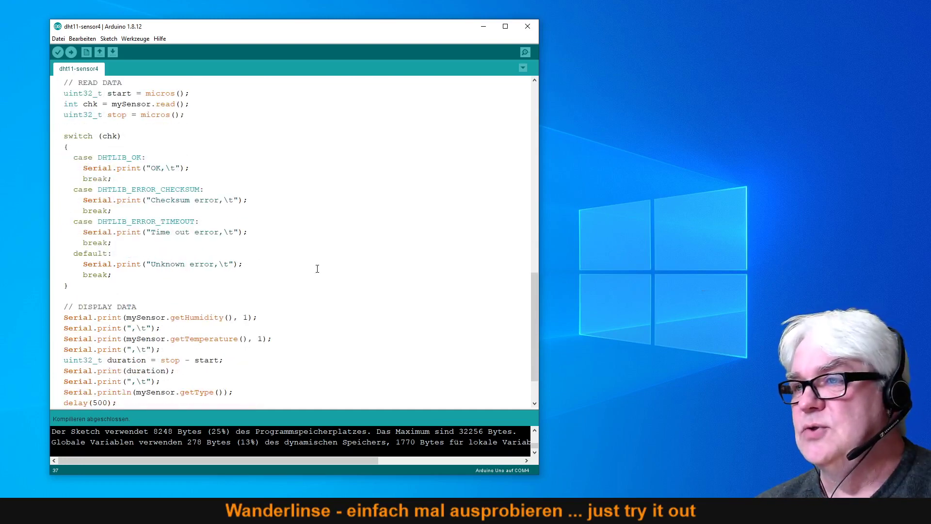
scroll(317, 269, down, 2)
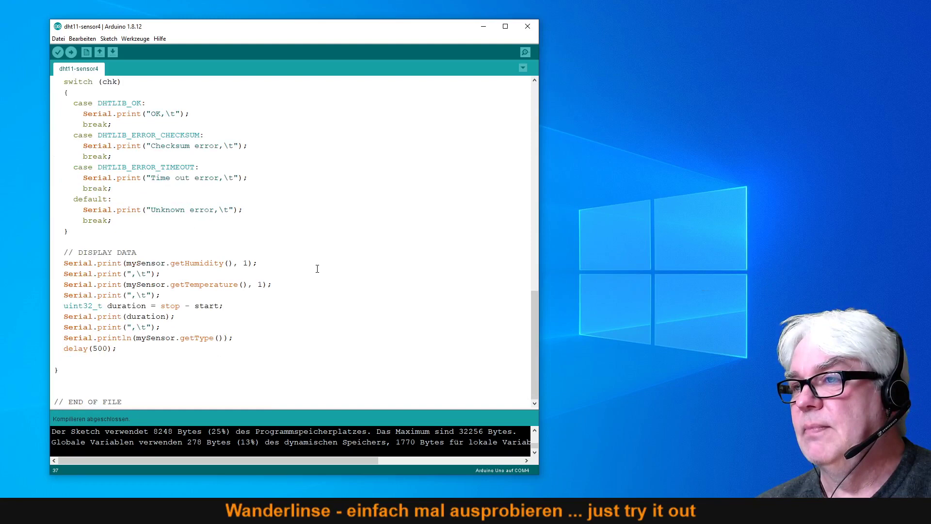
scroll(317, 267, up, 6)
scroll(316, 266, up, 1)
scroll(292, 314, up, 4)
scroll(292, 313, up, 9)
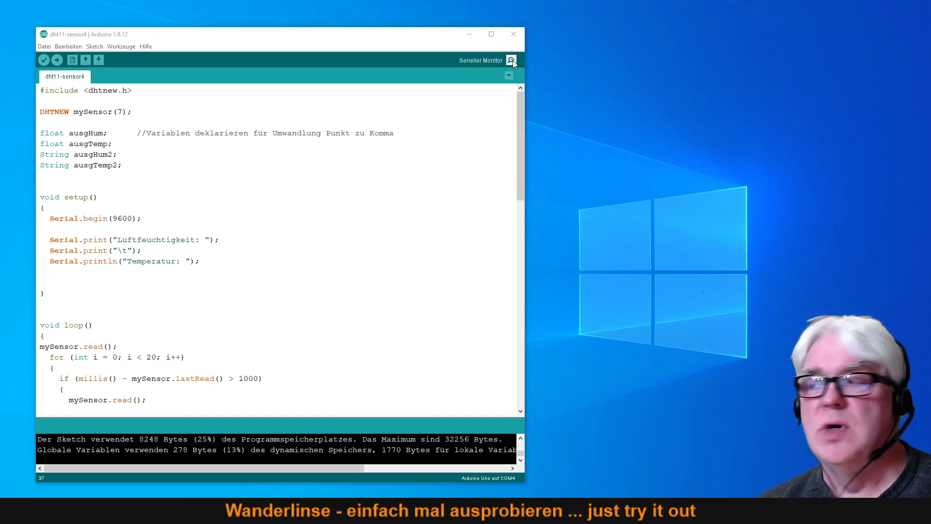
View COM4 readings in an enlarged Serial Monitor with timestamps shown, then close it.
click(513, 60)
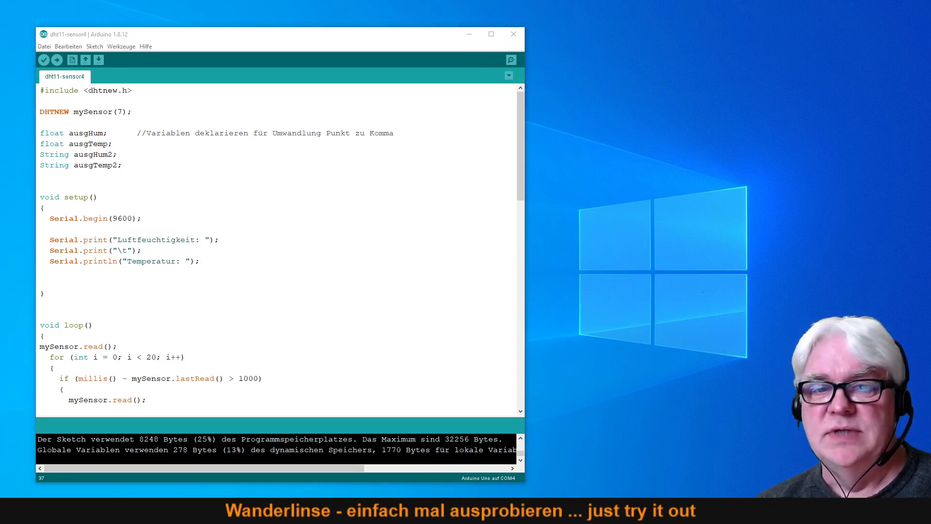
drag(454, 96, 562, 121)
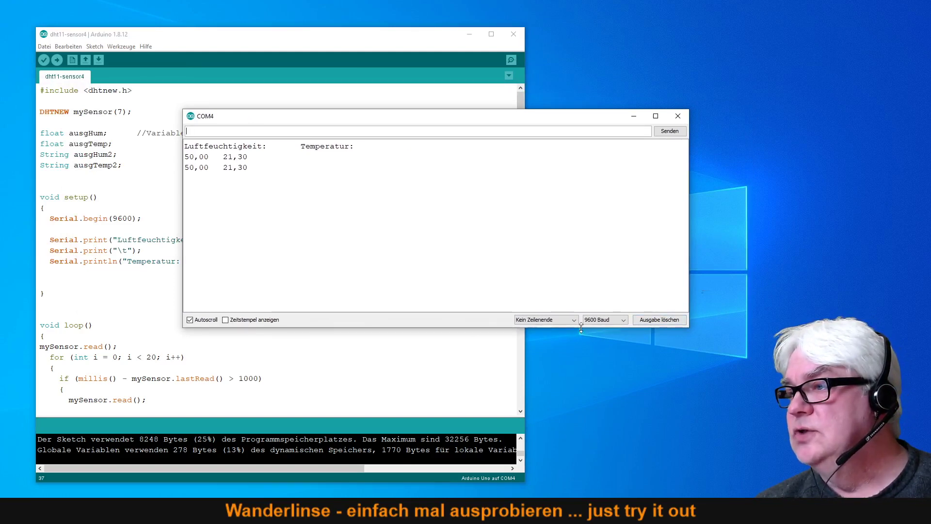
drag(582, 327, 577, 379)
click(225, 372)
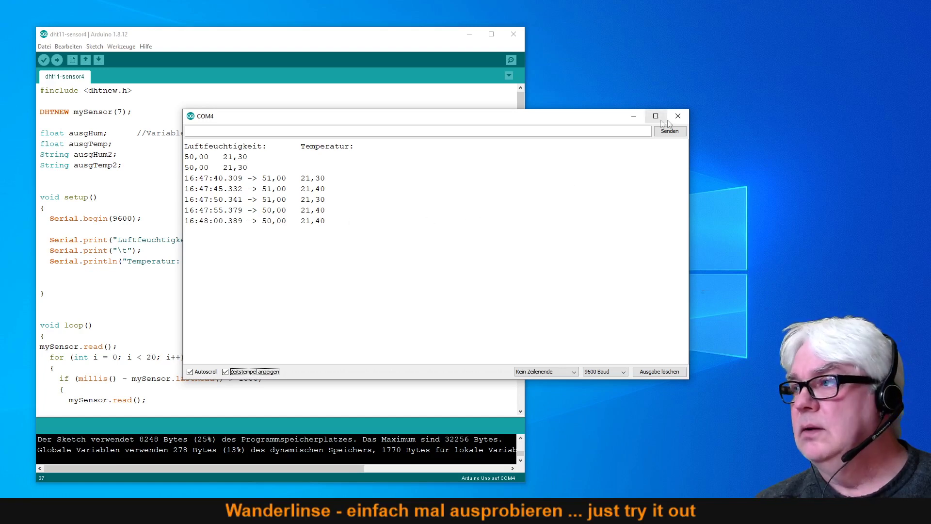
click(685, 121)
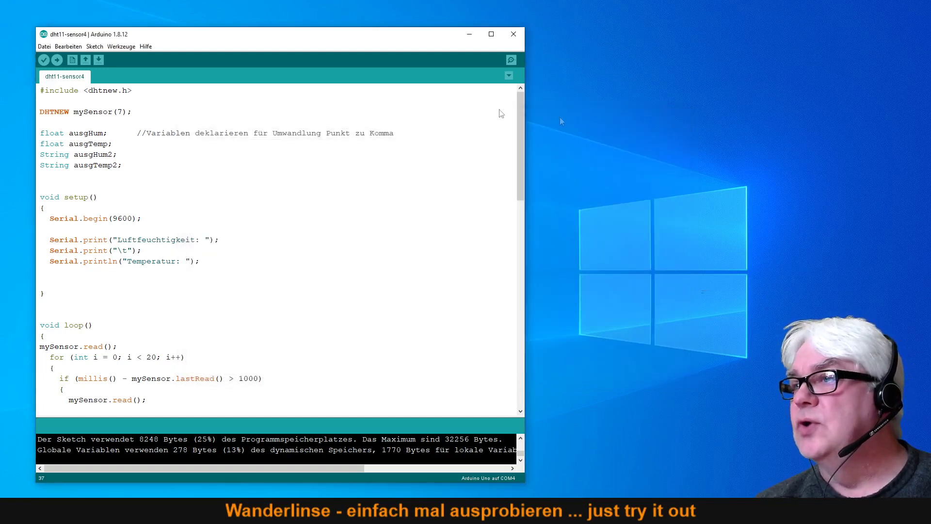
Graph humidity and temperature in a repositioned, resized Serial Plotter window, then close it.
click(128, 50)
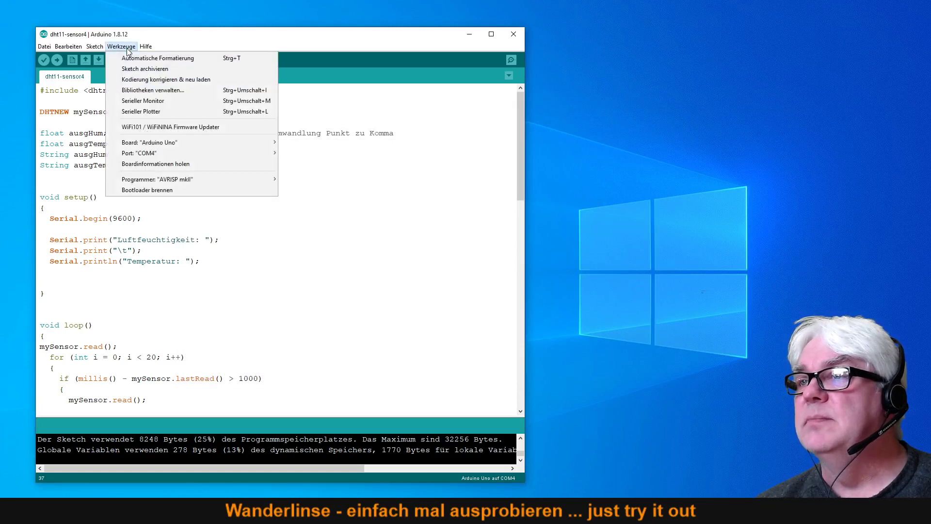
click(163, 111)
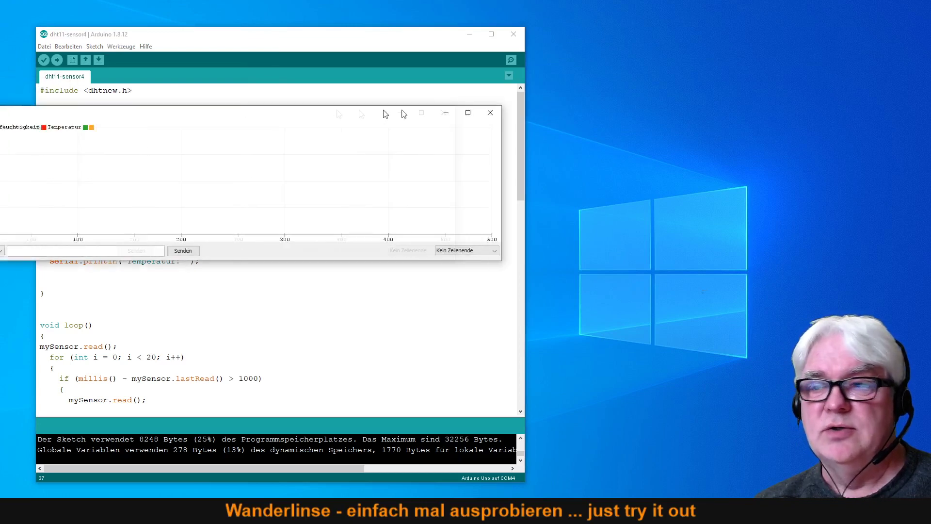
drag(340, 104, 589, 106)
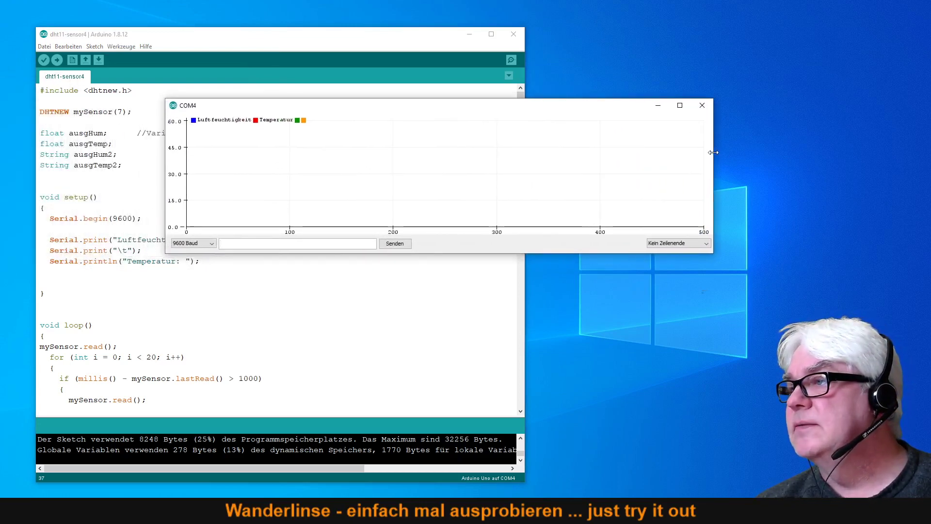
drag(713, 175, 604, 175)
drag(448, 110, 481, 108)
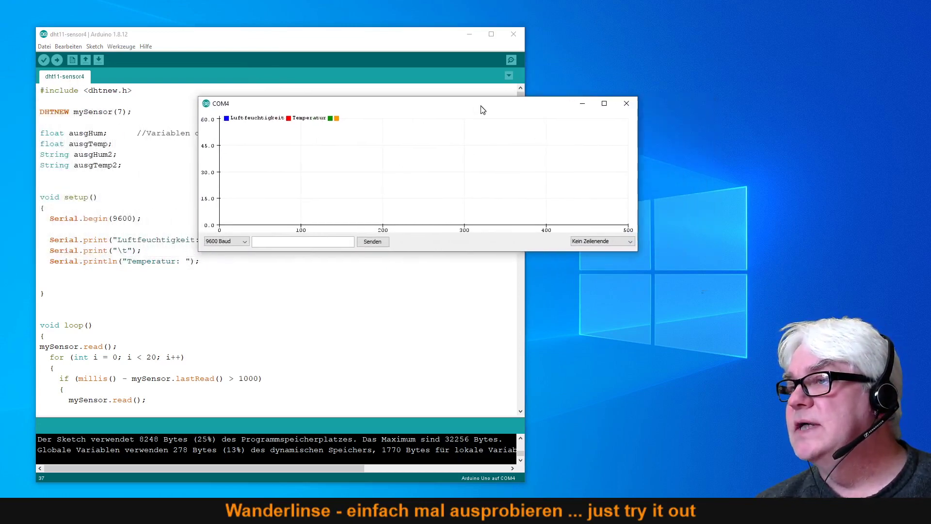
drag(508, 253, 510, 437)
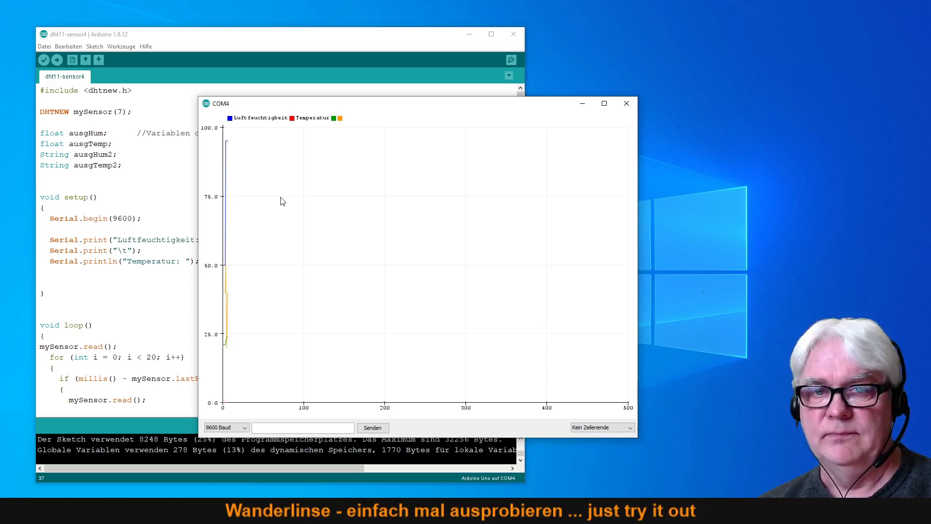
click(625, 104)
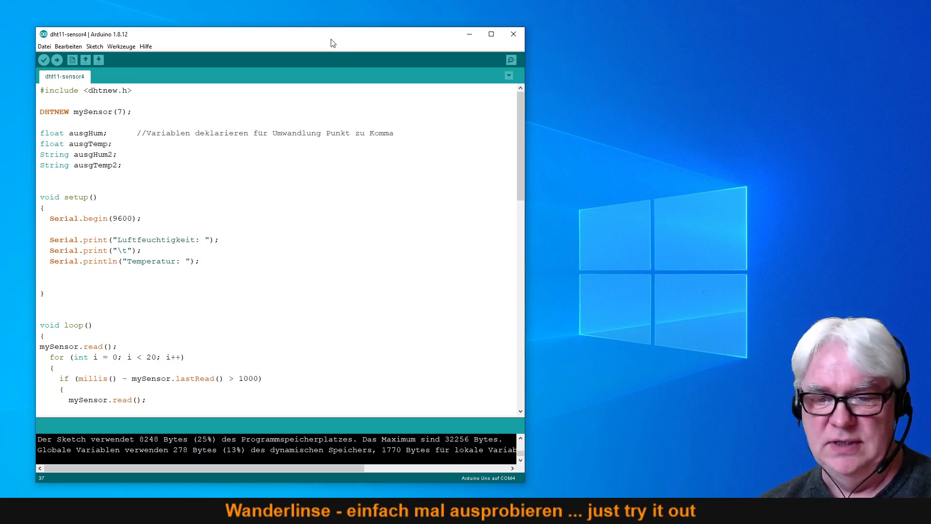
Minimize Arduino IDE, view and dismiss CoolTerm's About box, and make the terminal window taller.
click(470, 34)
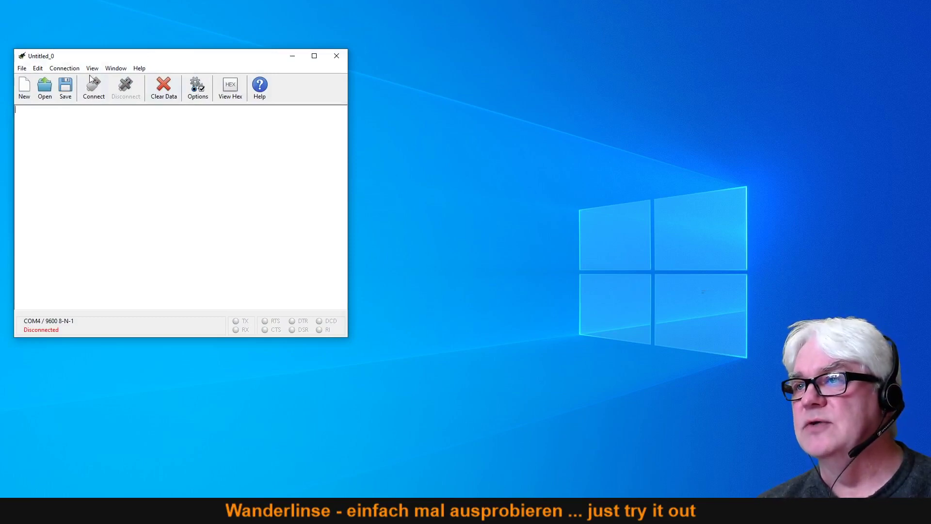
click(139, 69)
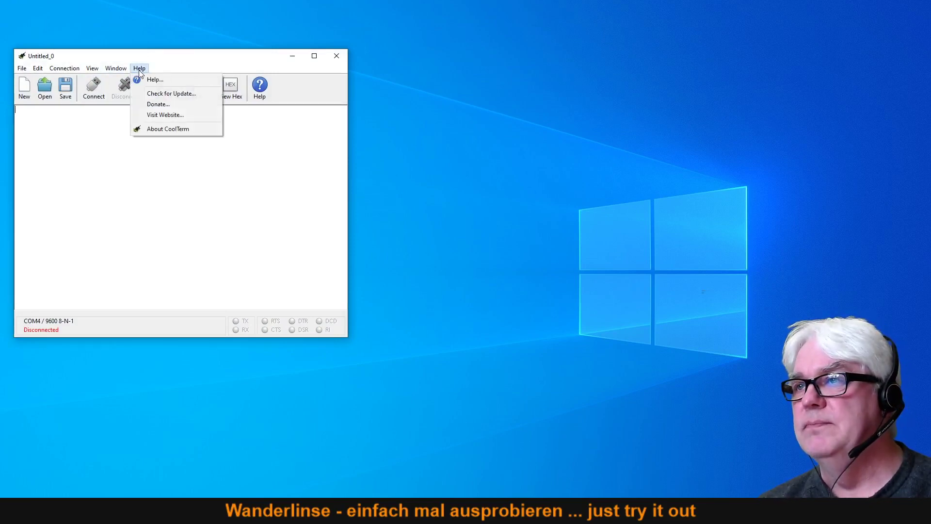
click(147, 127)
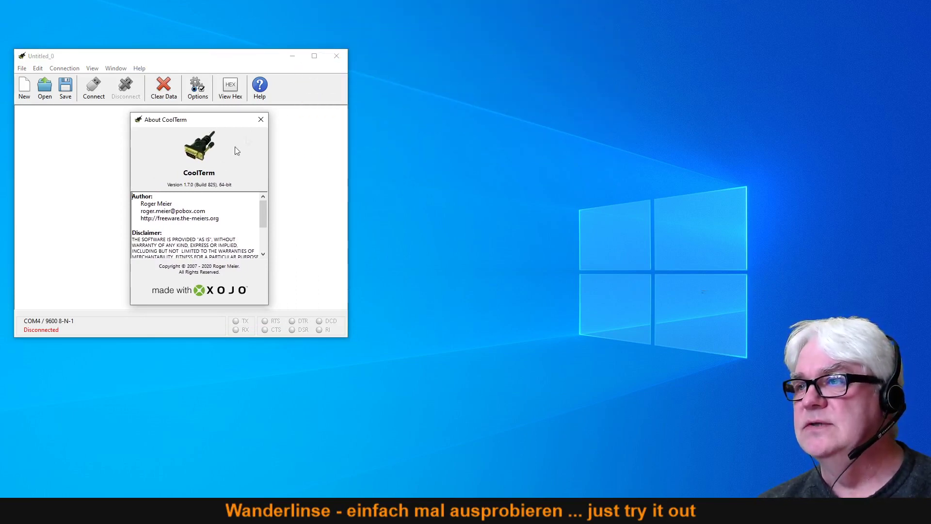
click(261, 120)
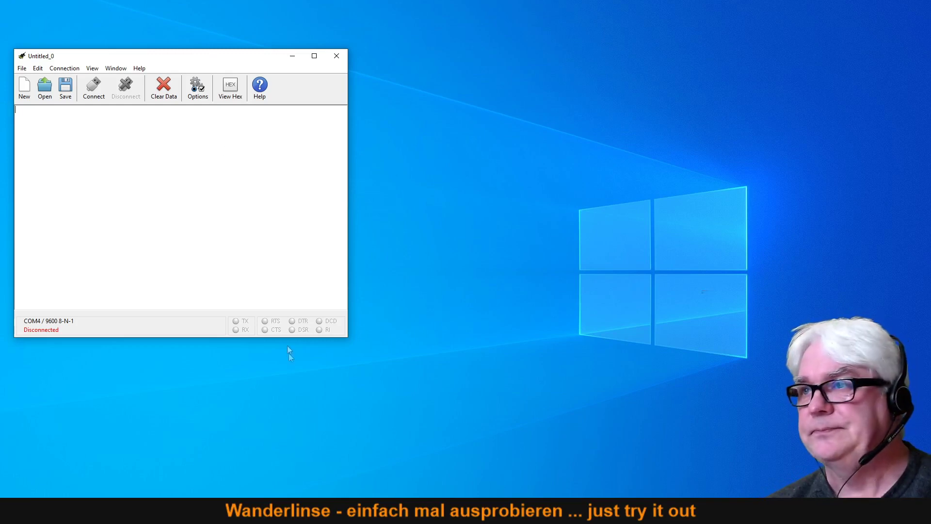
drag(275, 338, 275, 477)
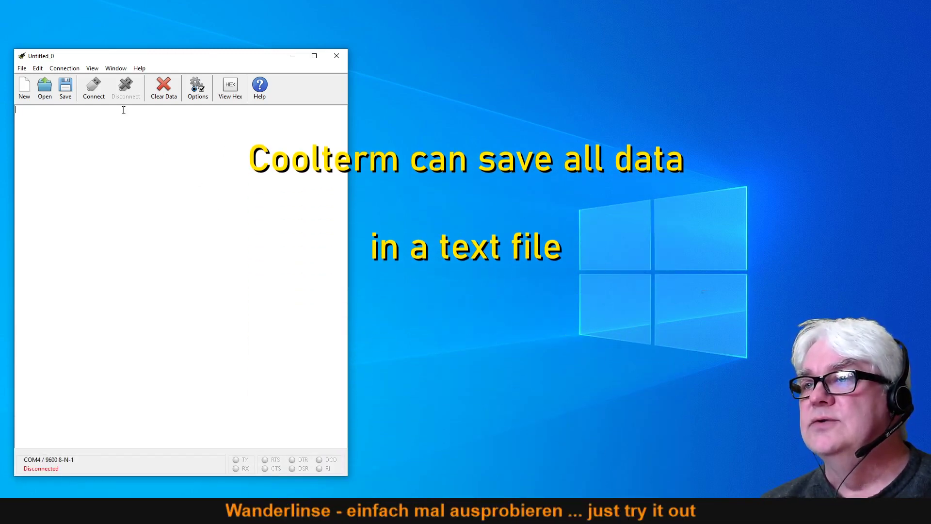
click(201, 91)
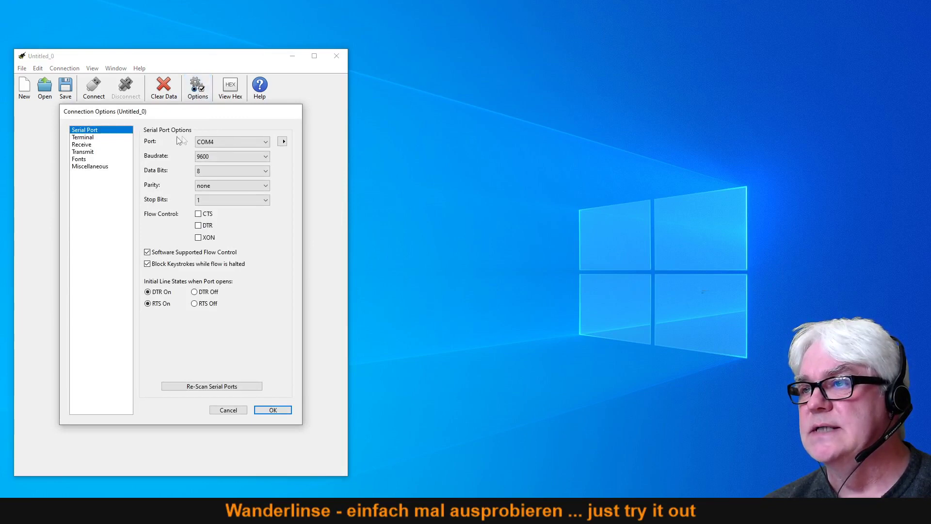
Keep port COM4 at 9600 baud, review the Terminal and Receive pages, and apply.
click(265, 142)
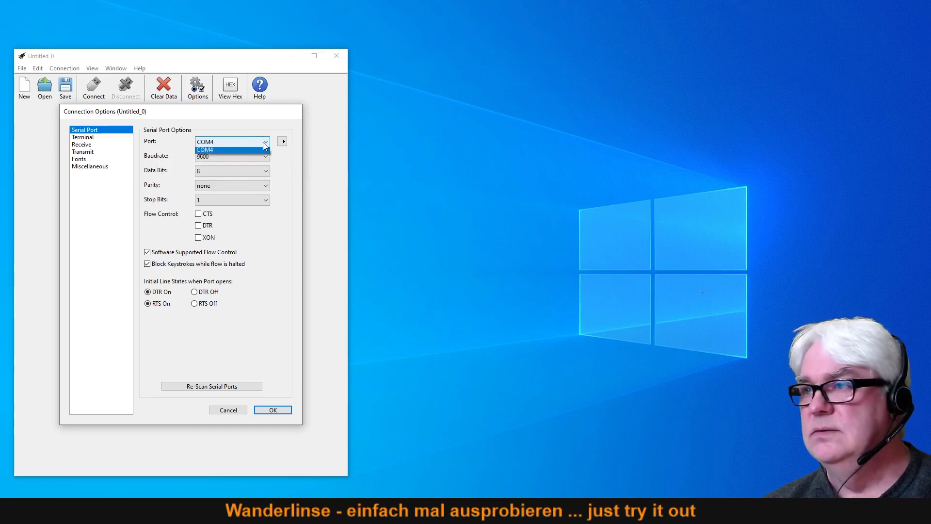
click(265, 145)
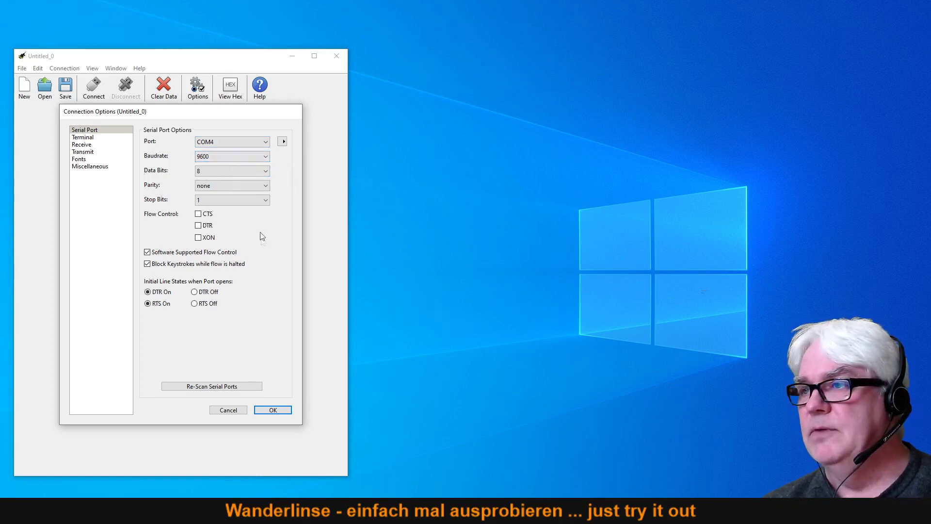
click(91, 139)
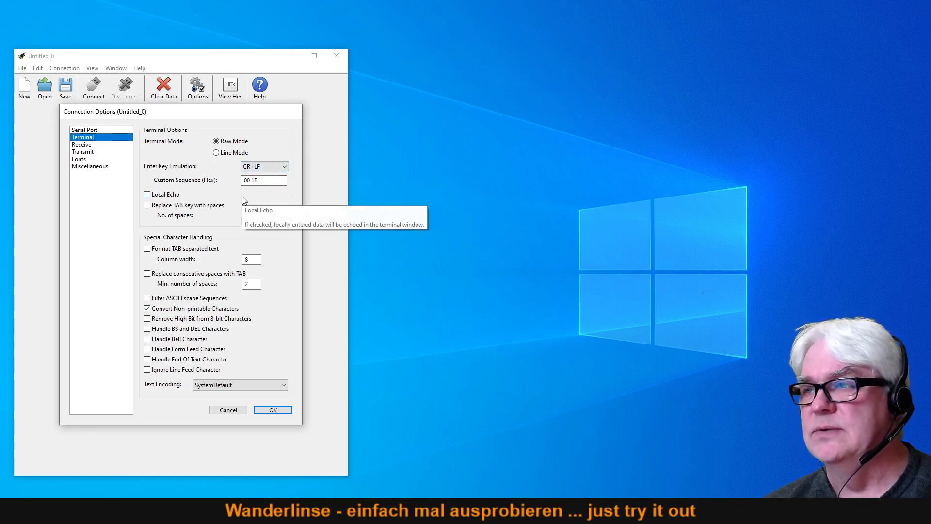
click(83, 145)
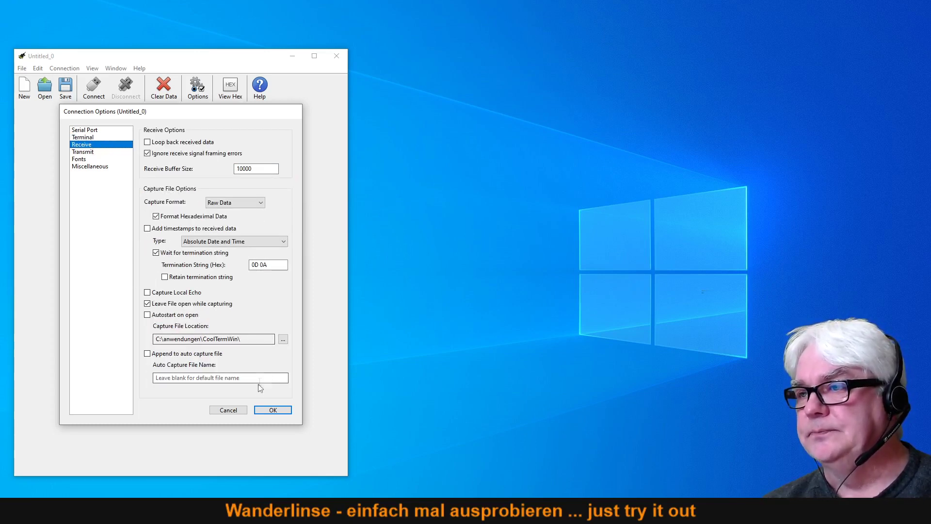
click(266, 409)
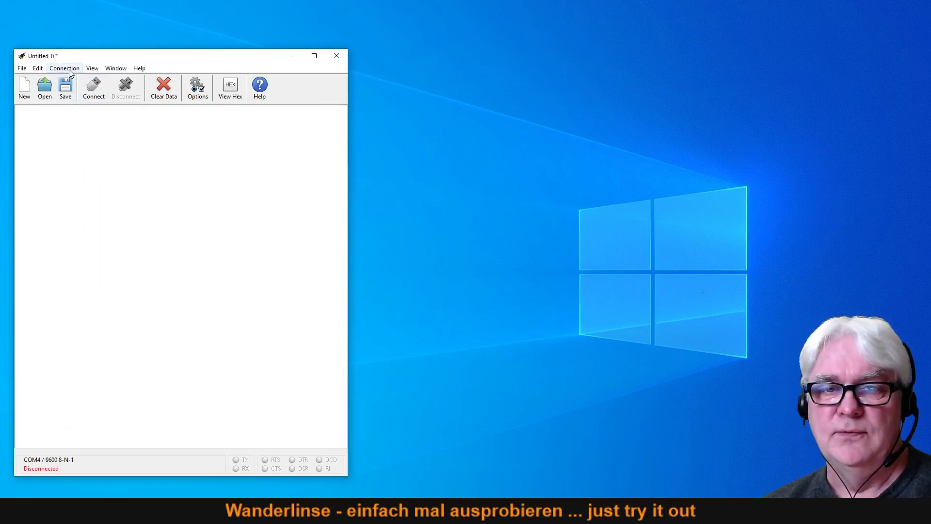
click(68, 69)
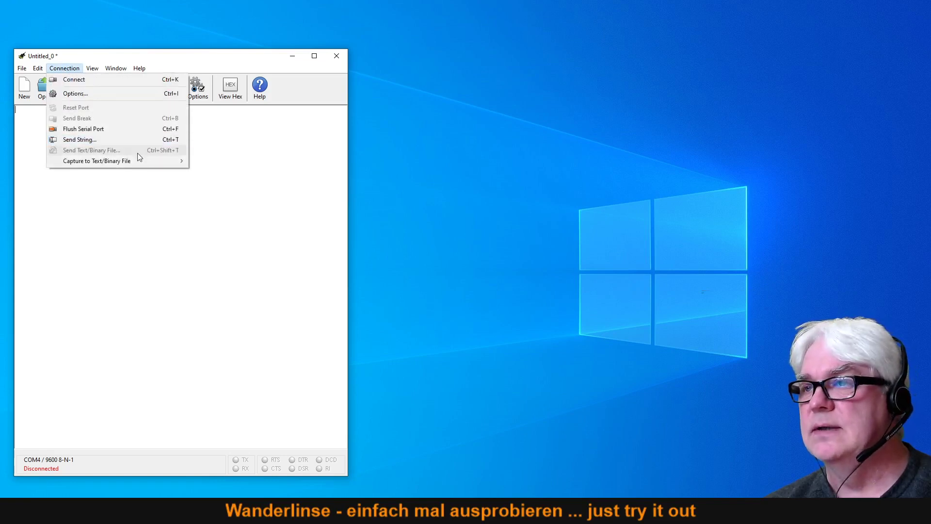
mouse_move(116, 161)
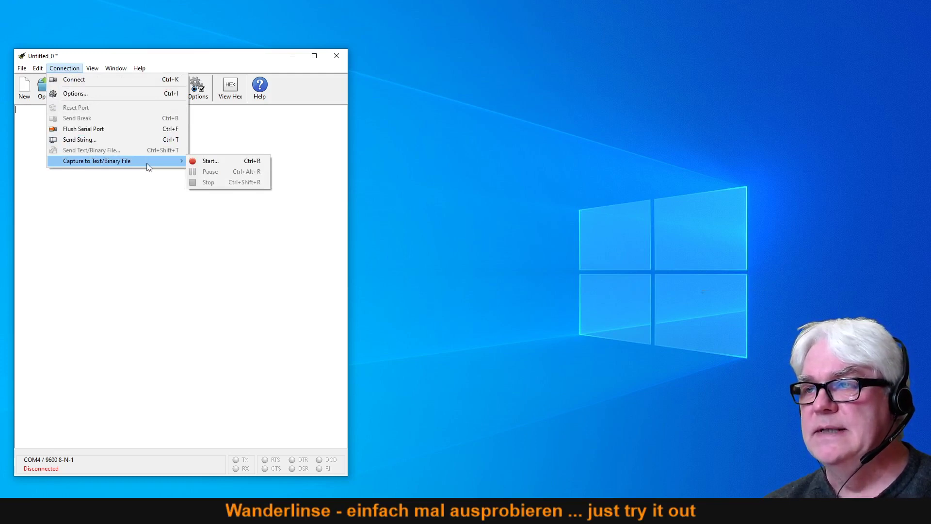
Capture incoming data to arduino-daten.txt, replacing the old file, and connect to COM4.
click(213, 162)
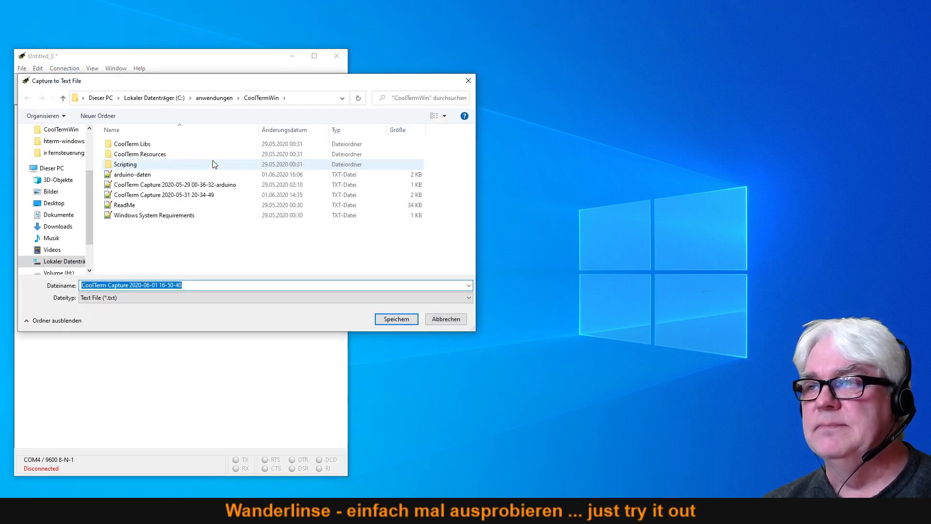
drag(222, 79, 269, 112)
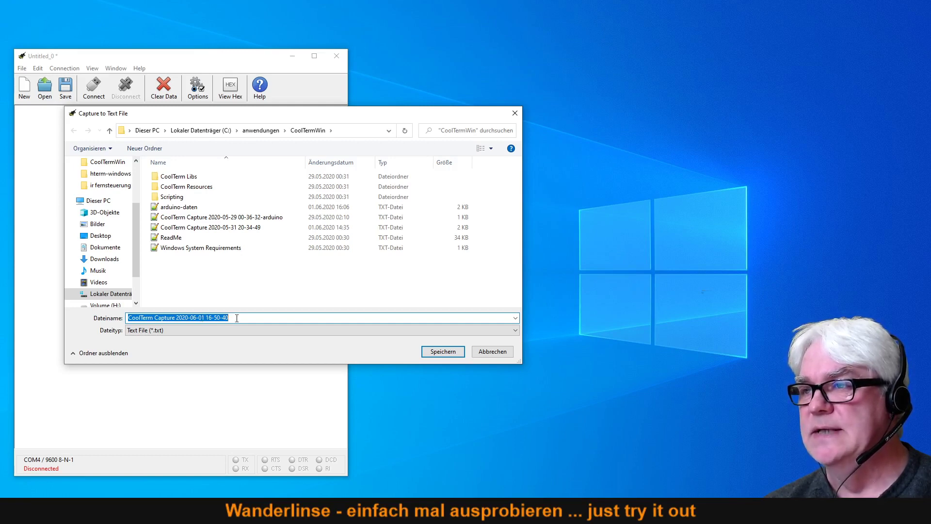
click(196, 214)
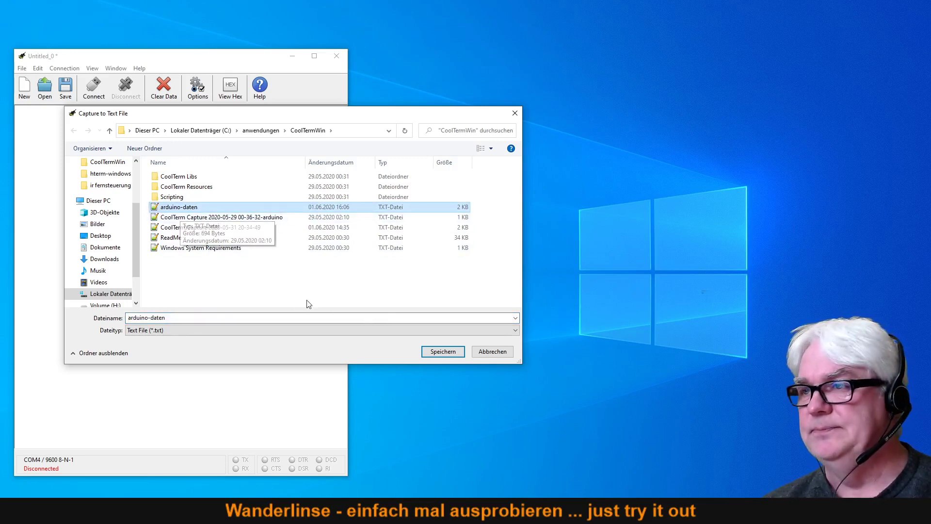
click(434, 355)
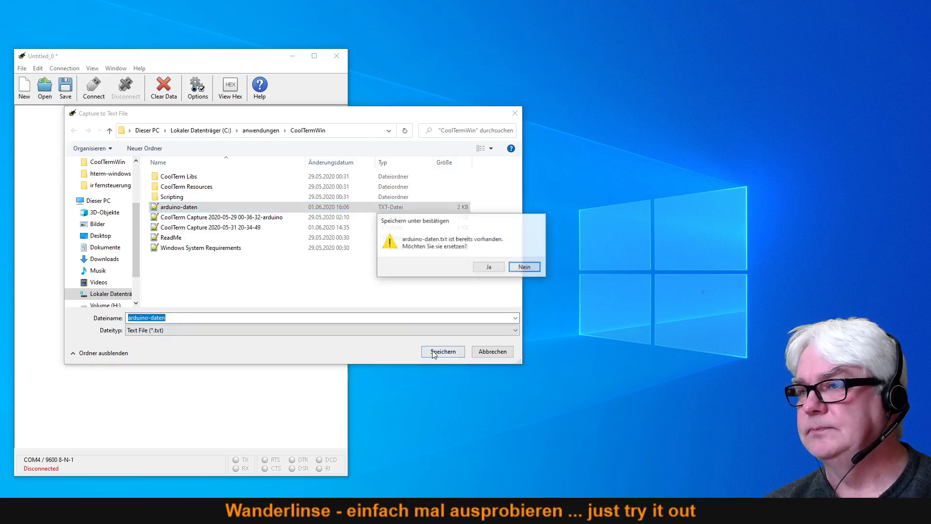
click(485, 269)
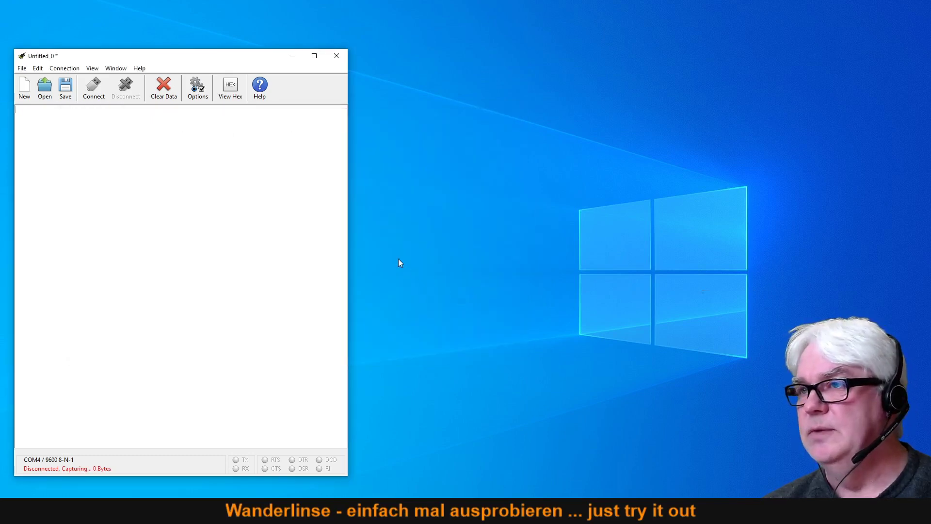
click(100, 93)
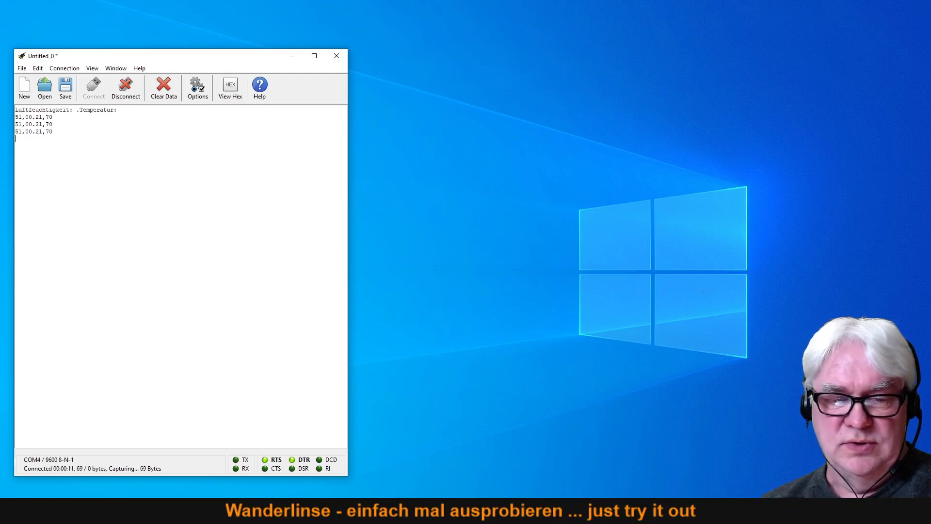
key(alt+Tab)
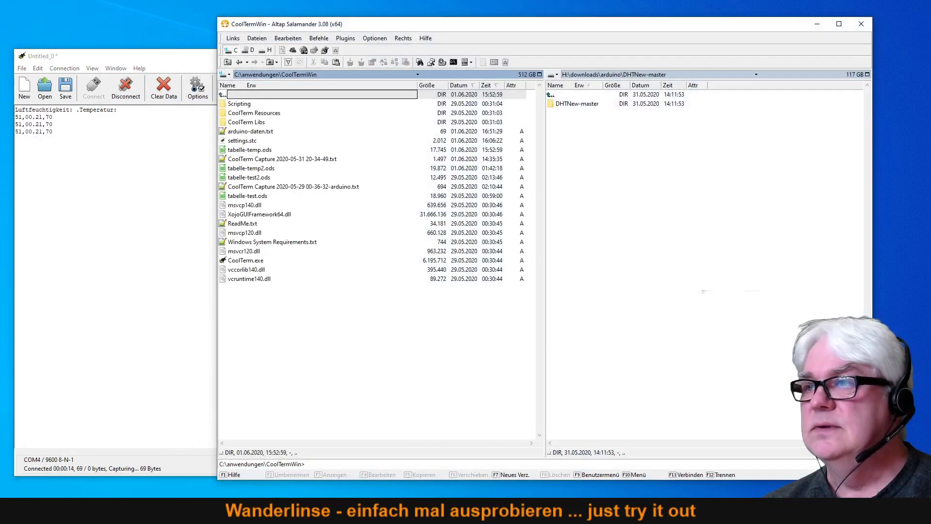
Open arduino-daten.txt from C:\anwendungen\CoolTermWin in Notepad++ to view captured readings.
click(251, 133)
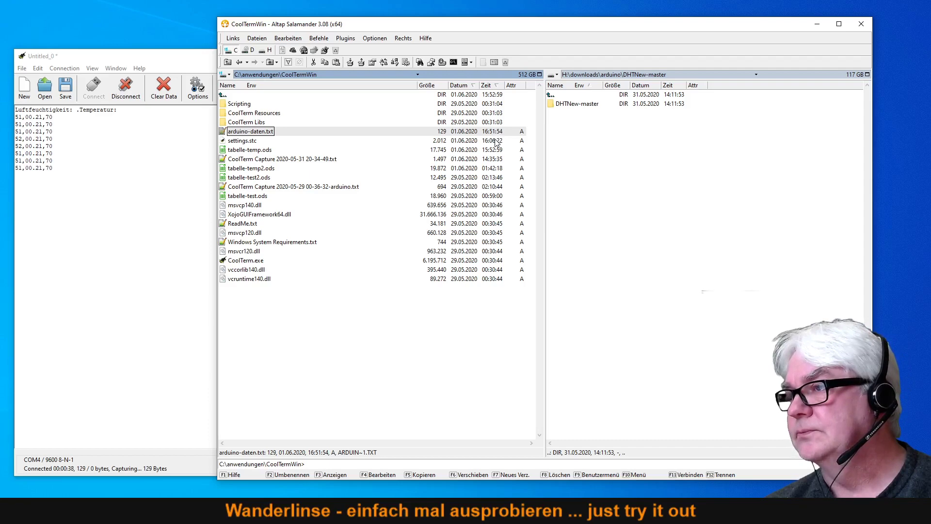
double_click(250, 131)
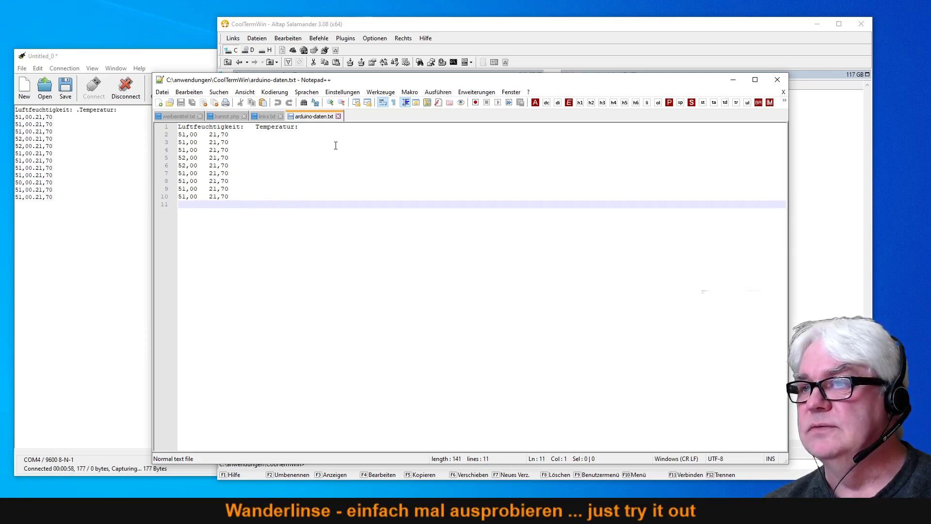
click(771, 84)
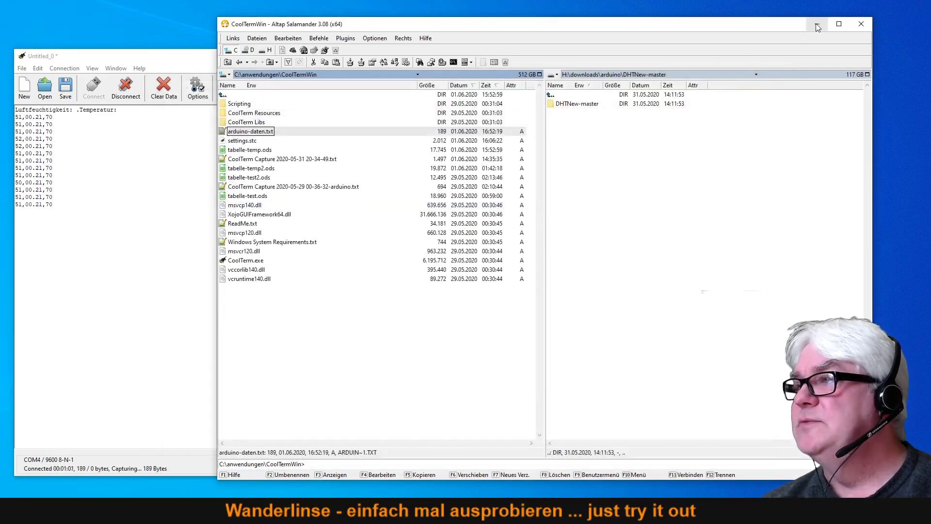
Minimize Salamander and create a new Calc spreadsheet, Unbenannt 1, from the Start Center.
click(818, 25)
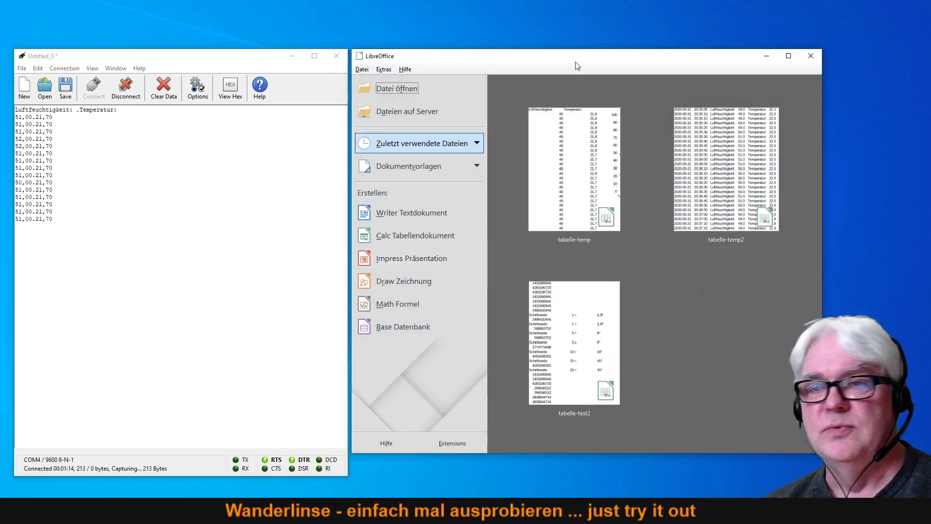
click(420, 238)
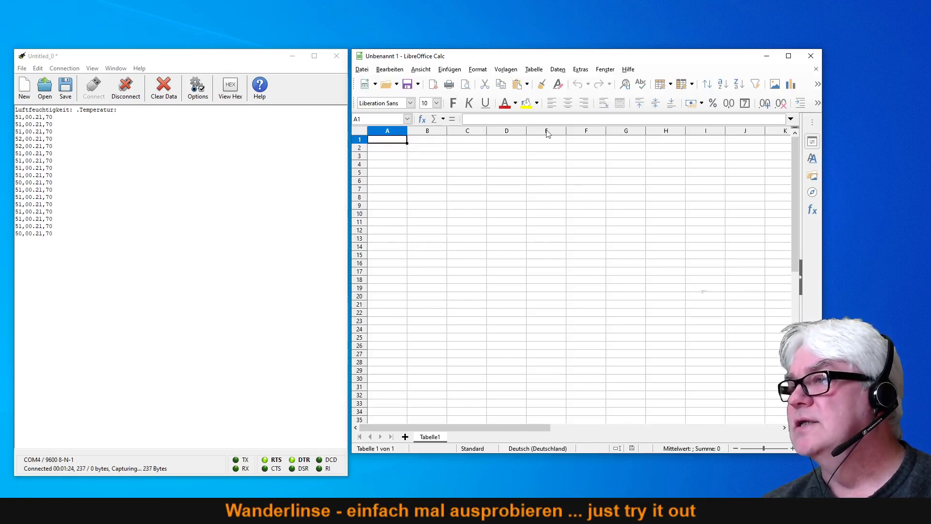
click(541, 72)
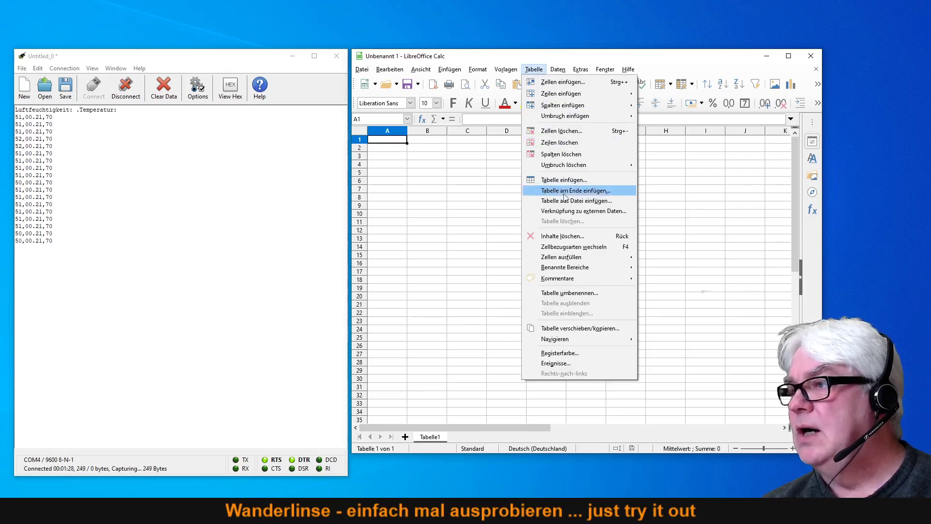
Pick arduino-daten.txt as the file for Verknüpfung zu externen Daten.
click(631, 212)
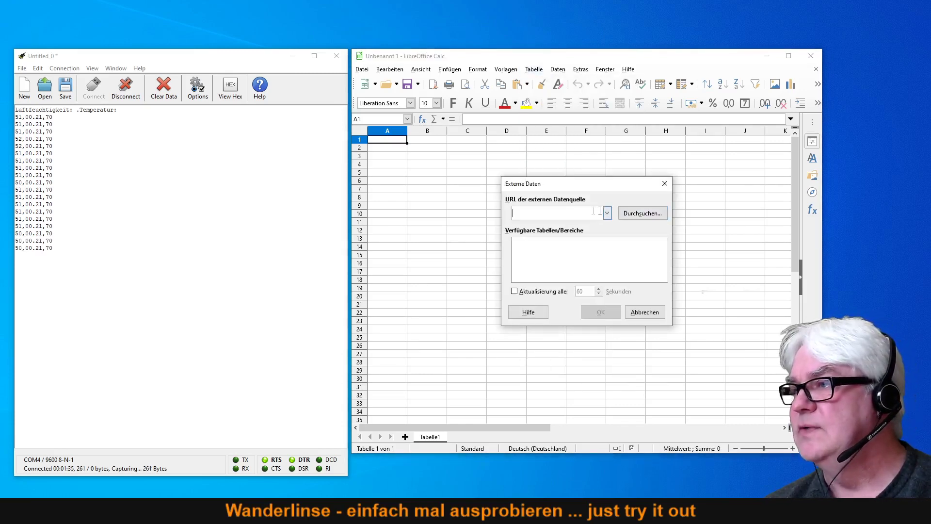
click(631, 215)
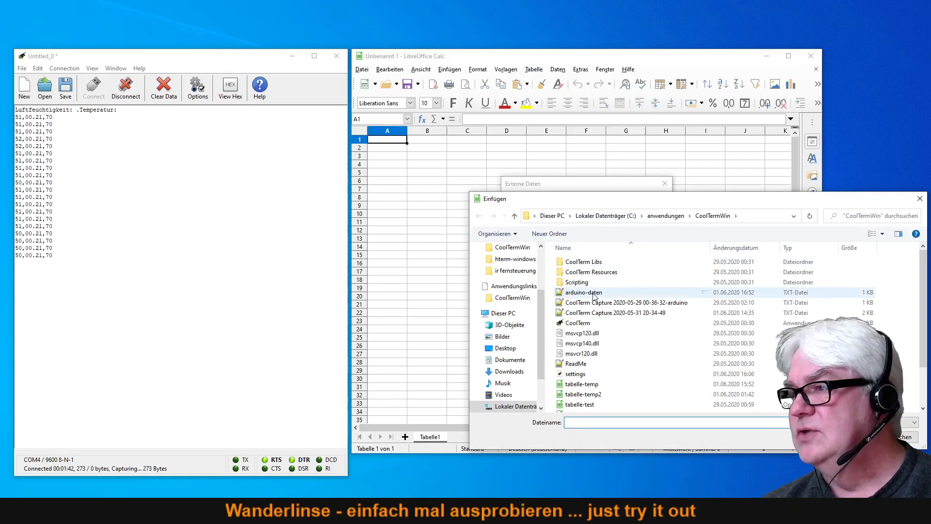
click(595, 293)
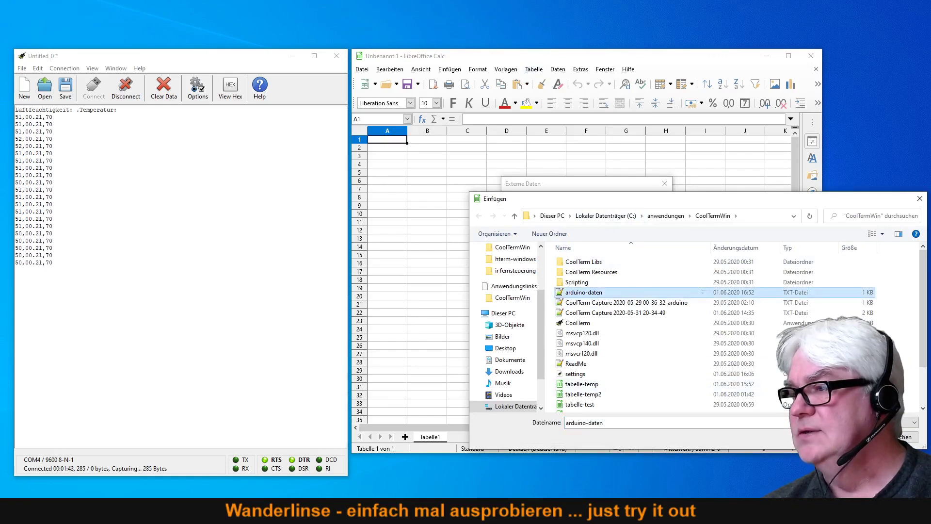
click(858, 437)
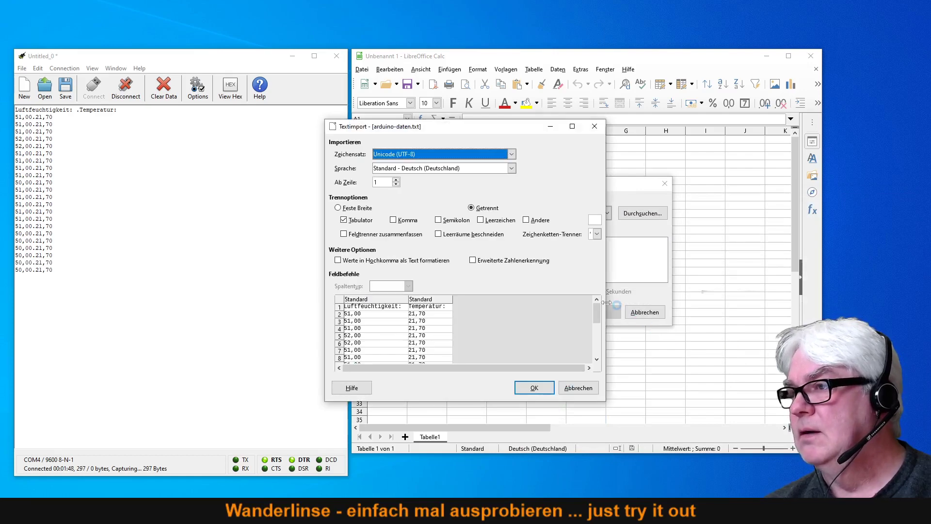
Import the file with Tabulator as the only separator and enable 60-second automatic refresh.
drag(462, 133, 452, 165)
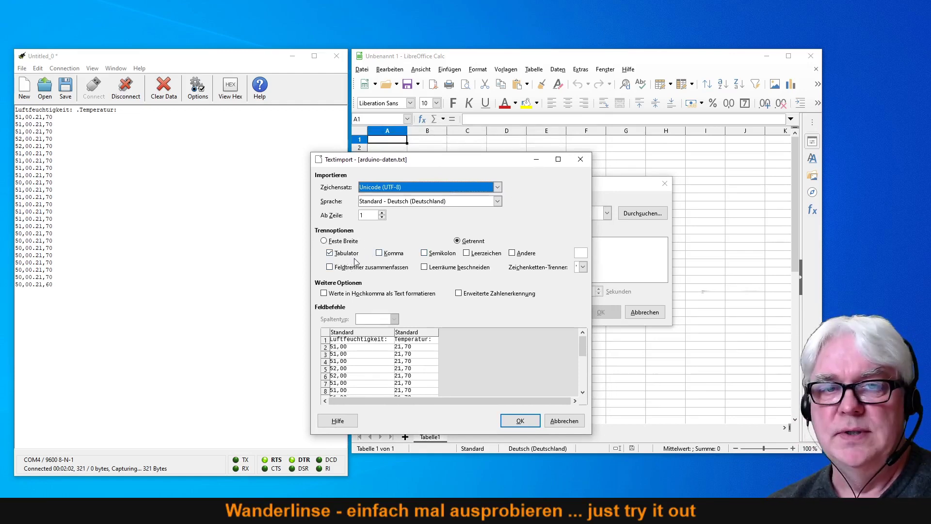
click(331, 253)
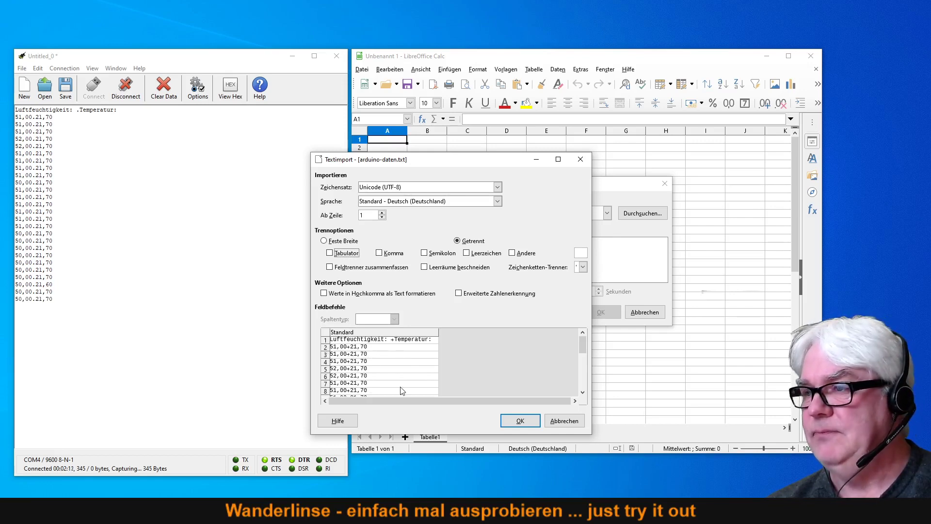
click(394, 254)
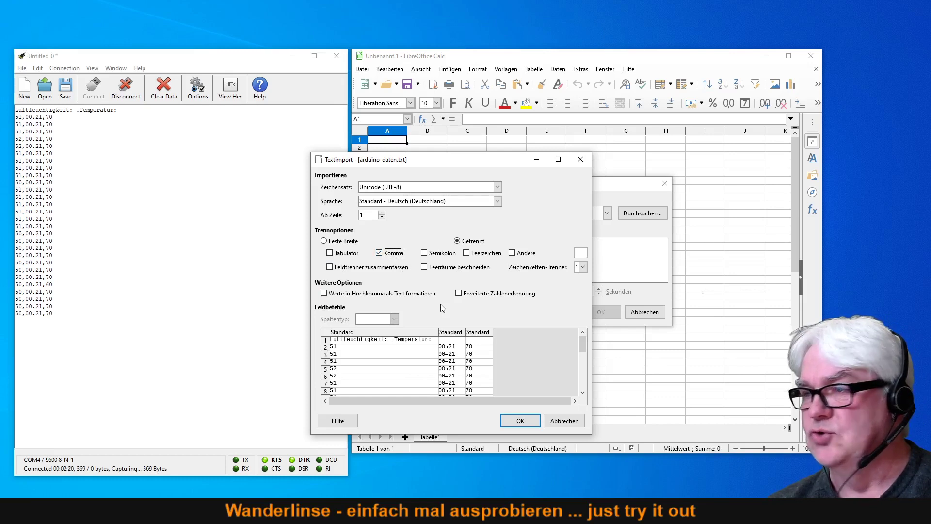
click(399, 253)
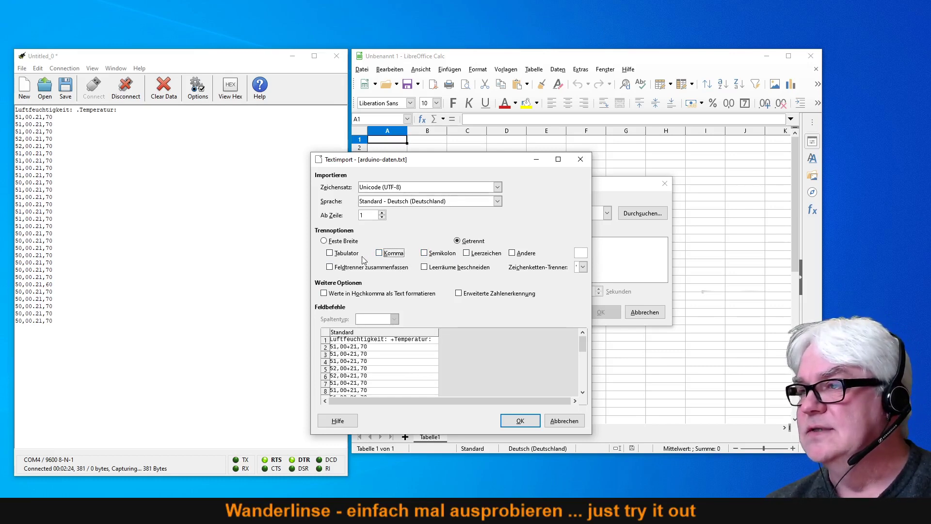
click(334, 256)
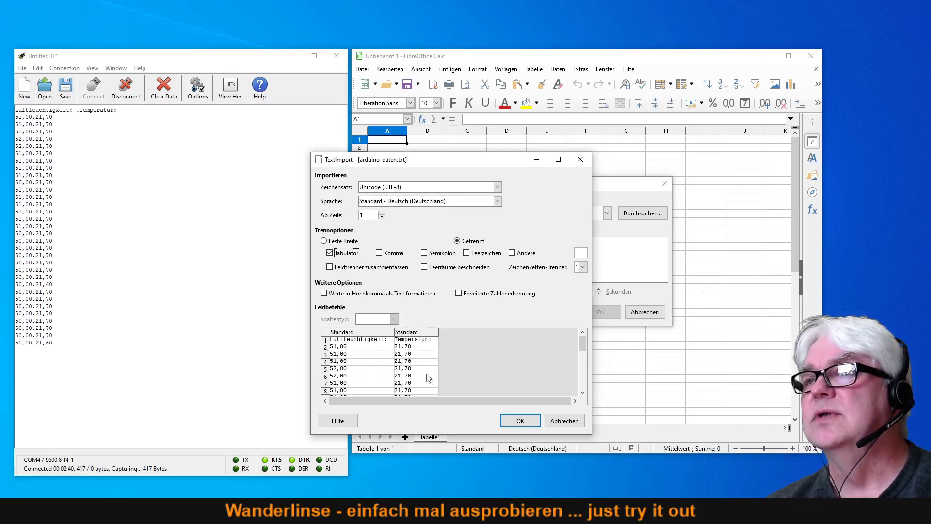
click(520, 421)
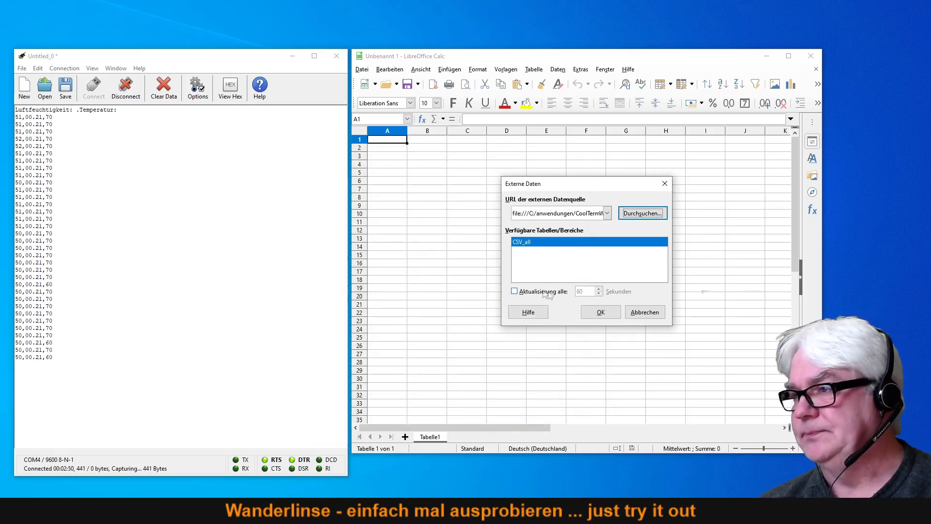
click(515, 292)
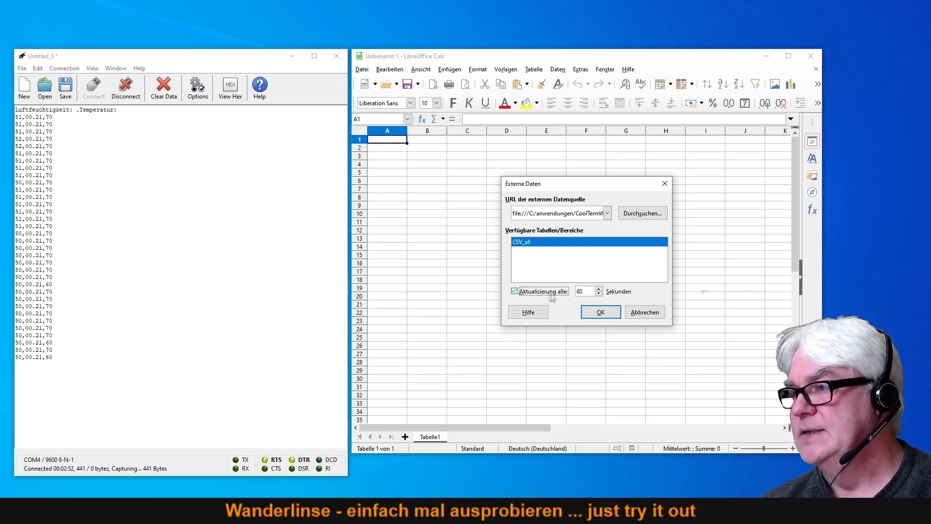
Set the arduino-daten.txt link to refresh every 5 seconds and confirm it.
key(Tab)
text(5)
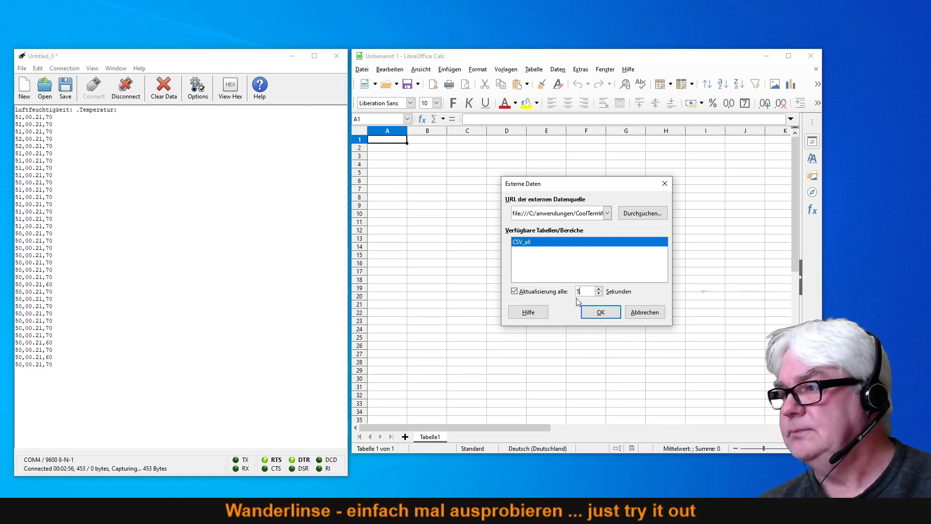
click(597, 313)
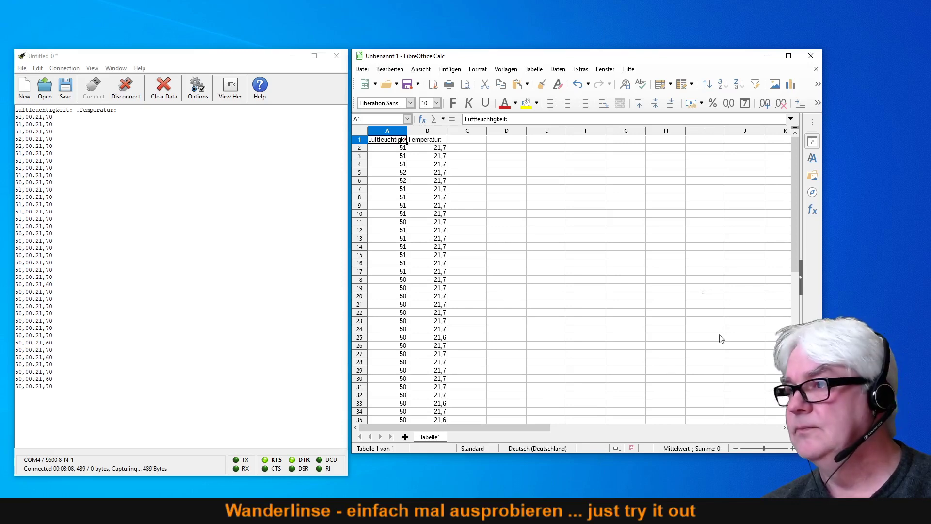
Widen columns A and B to fit the Luftfeuchtigkeit: and Temperatur: headers, then select A1:B70.
drag(797, 223, 797, 298)
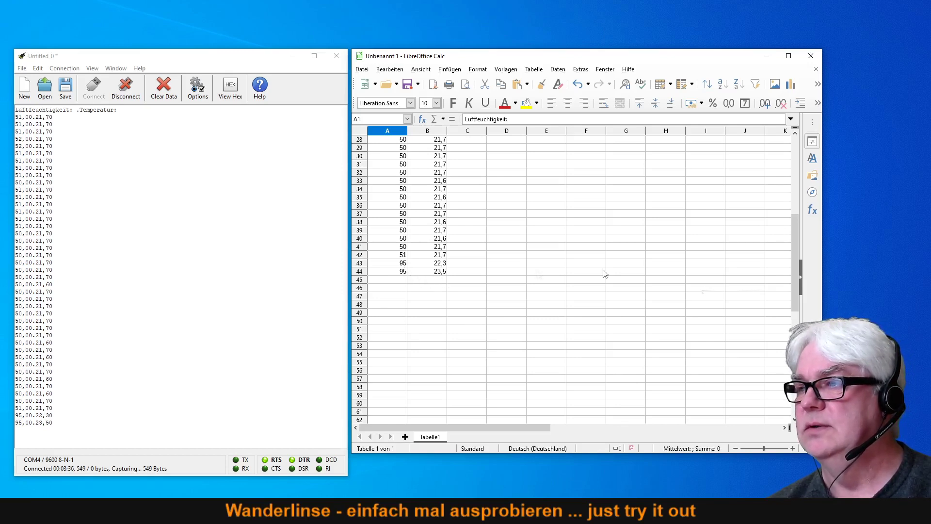
drag(796, 261, 792, 166)
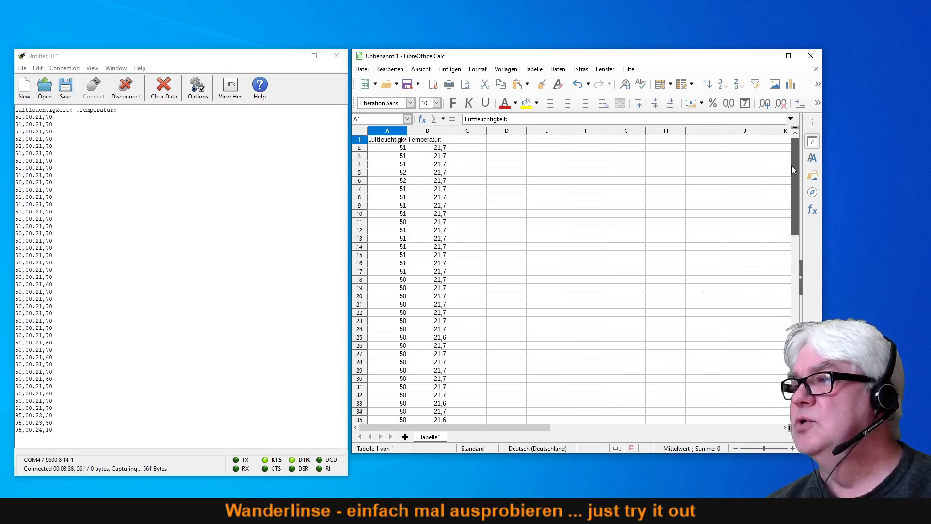
double_click(407, 131)
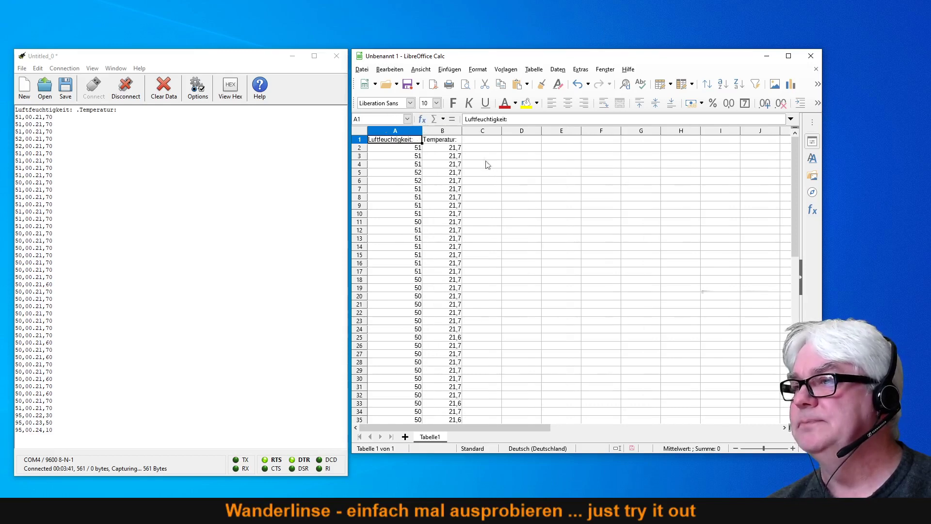
drag(462, 131, 472, 130)
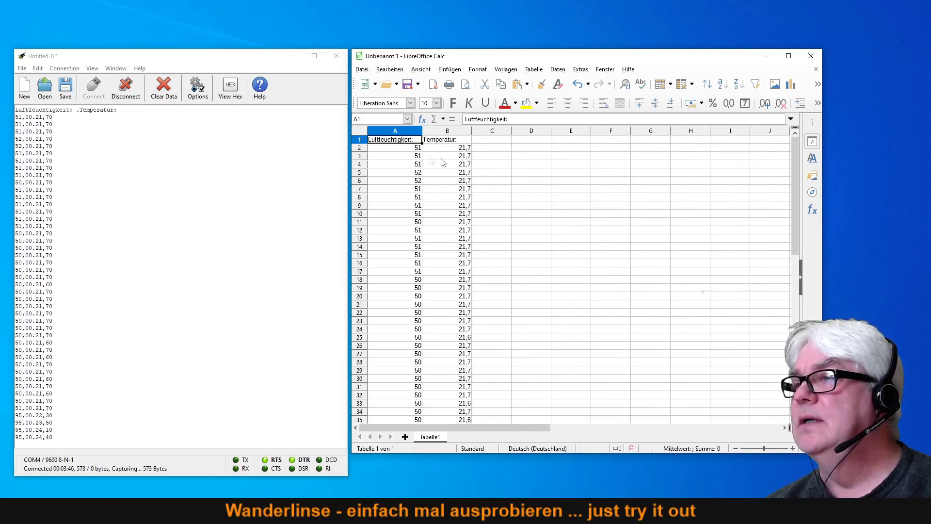
mouse_move(379, 141)
mouse_down()
mouse_move(457, 443)
mouse_move(461, 407)
mouse_up()
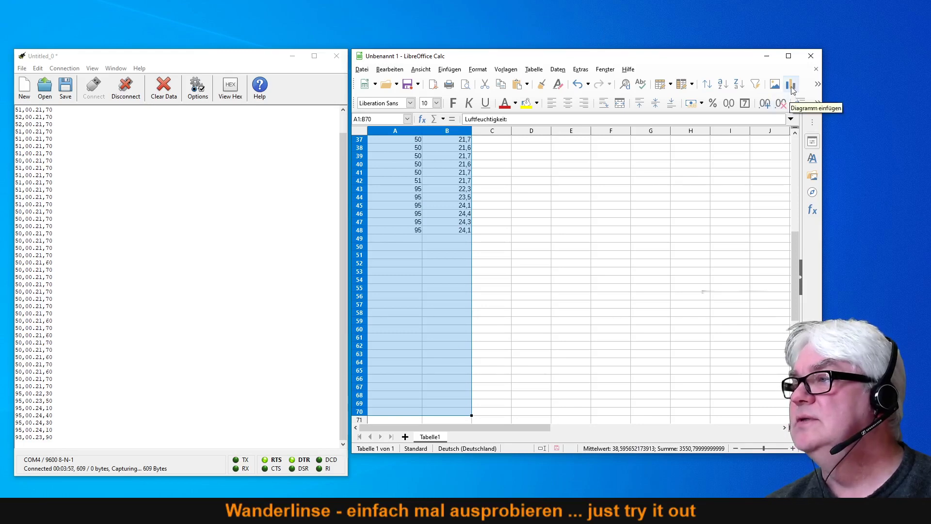
Create a Liniendiagramm of the 'Nur Linien' type from the selected humidity and temperature data.
click(792, 90)
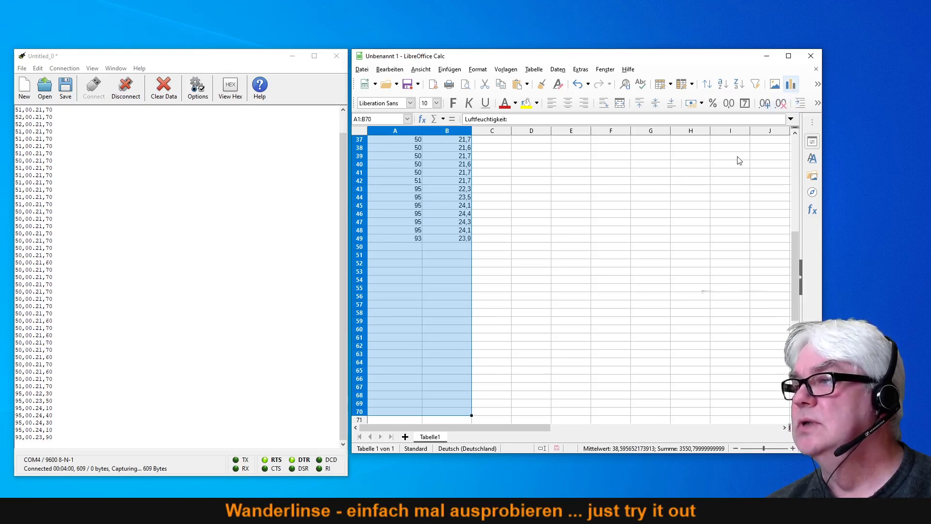
drag(663, 225, 645, 308)
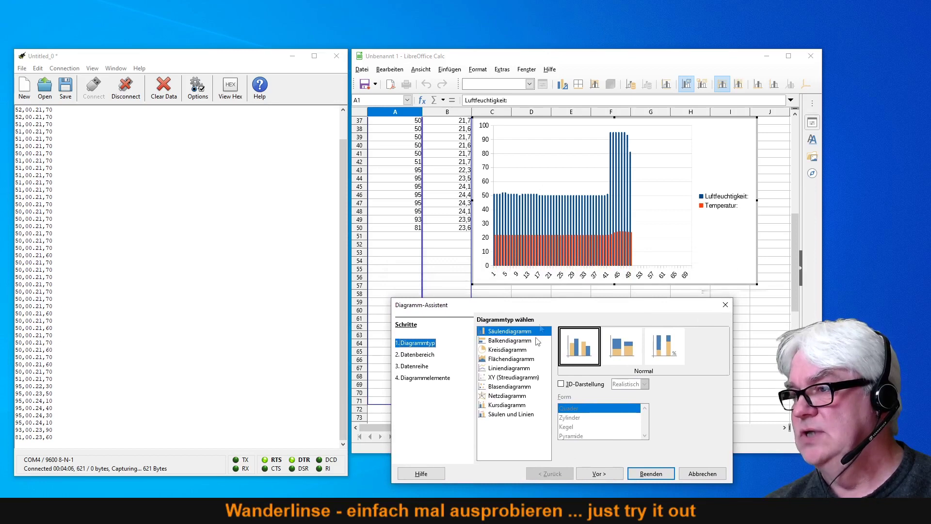
click(511, 369)
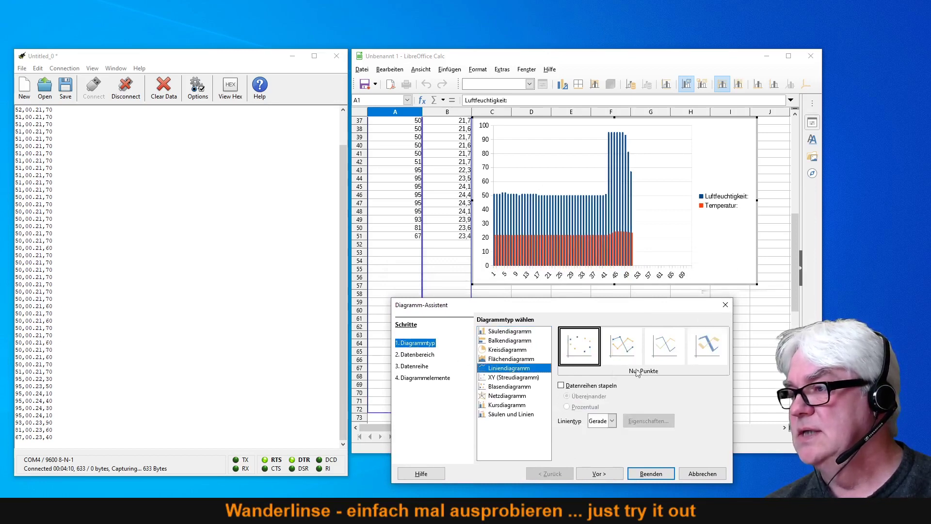
click(663, 353)
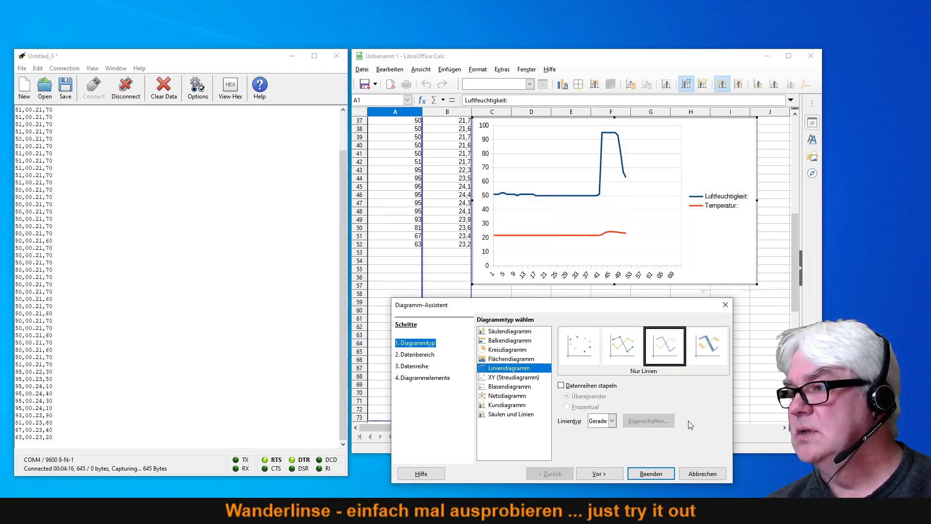
click(668, 474)
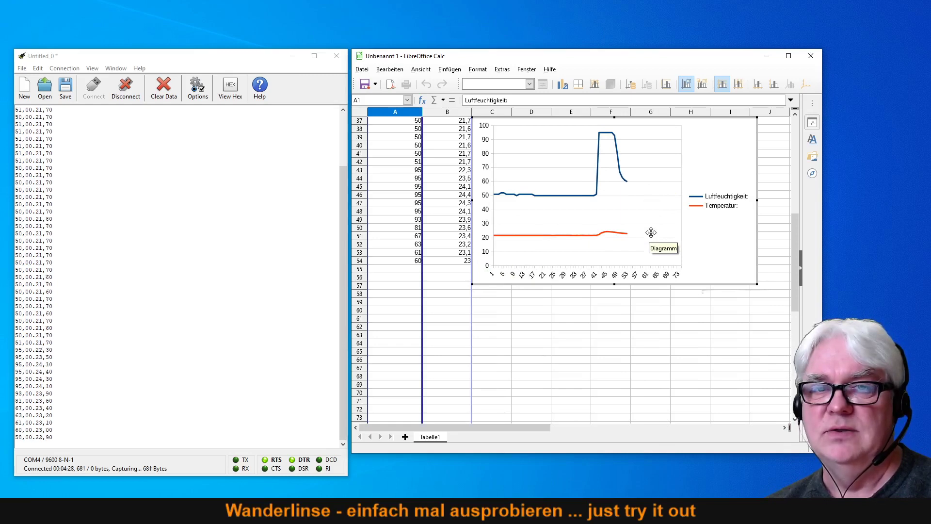
right_click(730, 246)
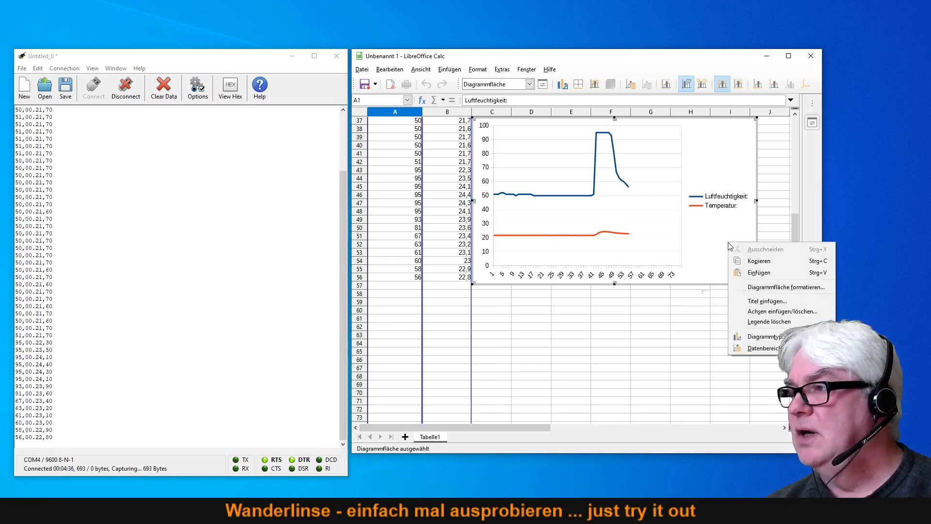
Change the chart's data range end from $B$77 to $B$100.
click(755, 349)
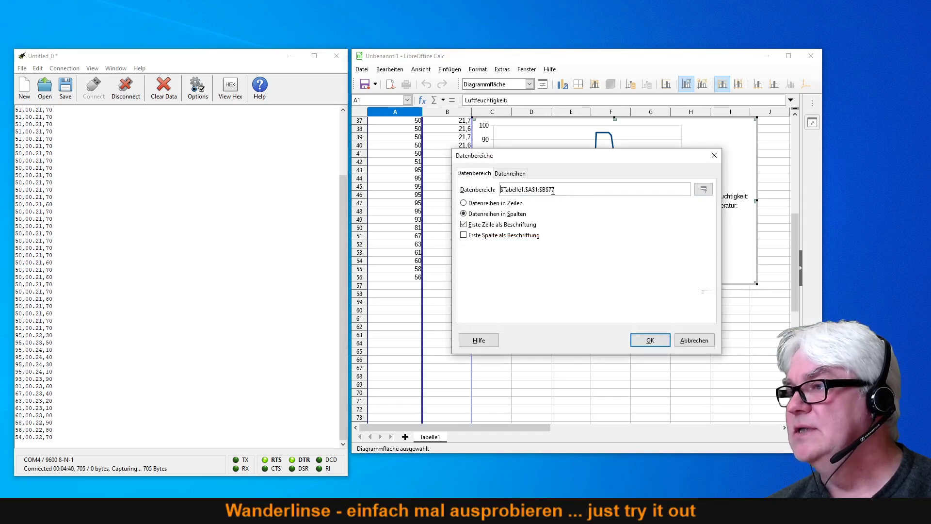
drag(550, 190, 566, 190)
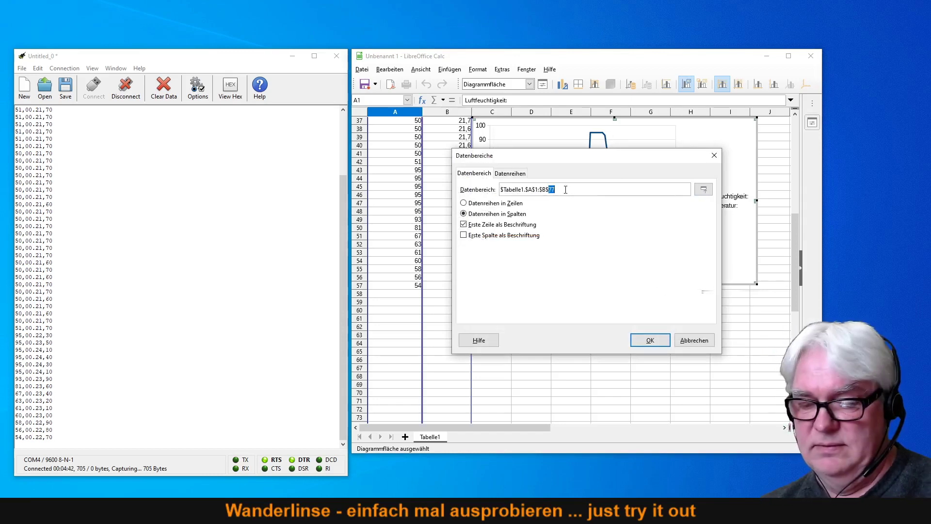
text(100)
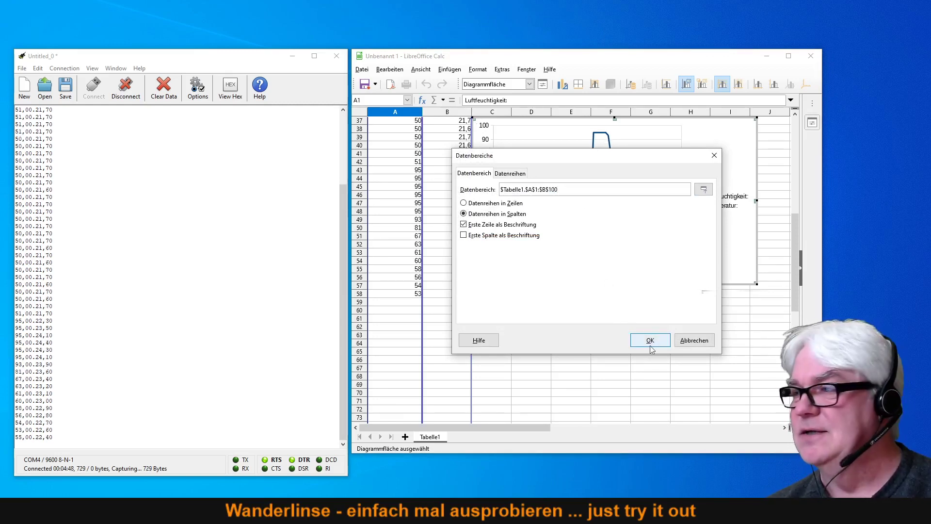
click(649, 339)
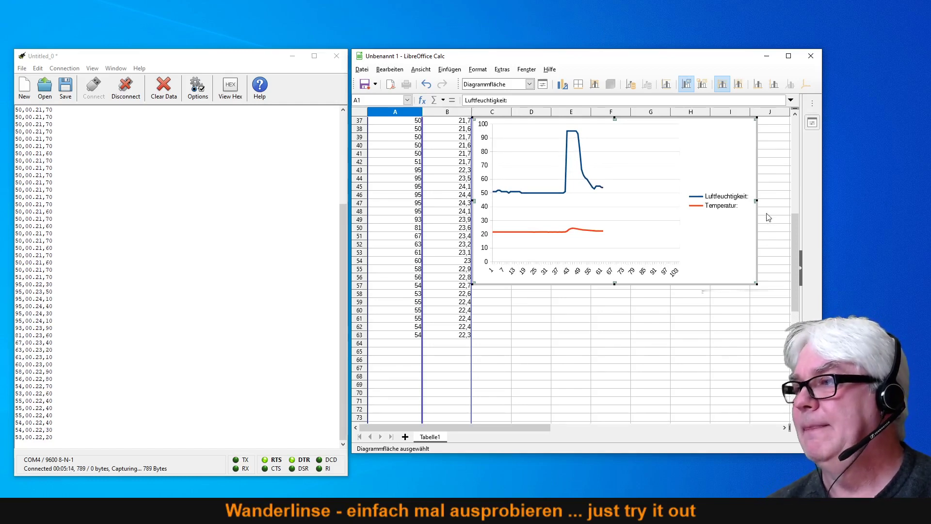
Move the chart up beside the top rows of columns A–B and exit chart editing.
drag(793, 224, 792, 148)
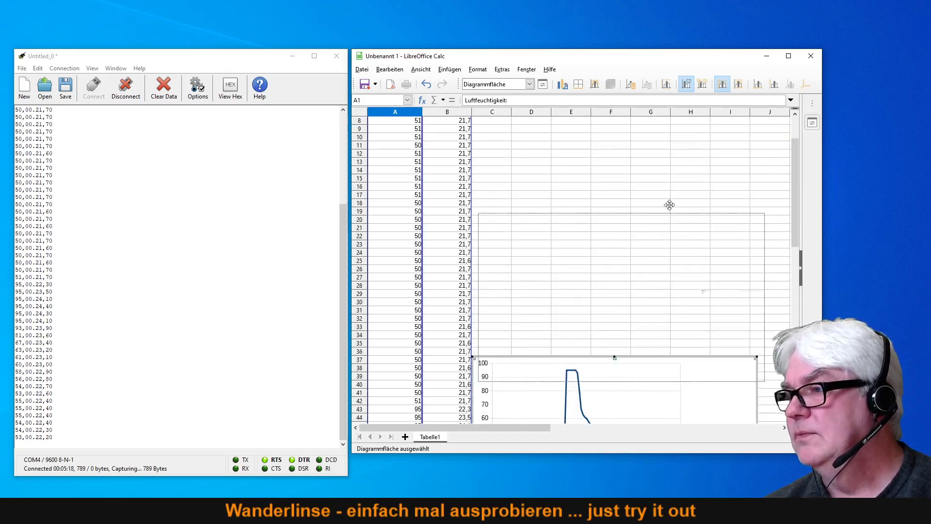
drag(663, 356, 676, 132)
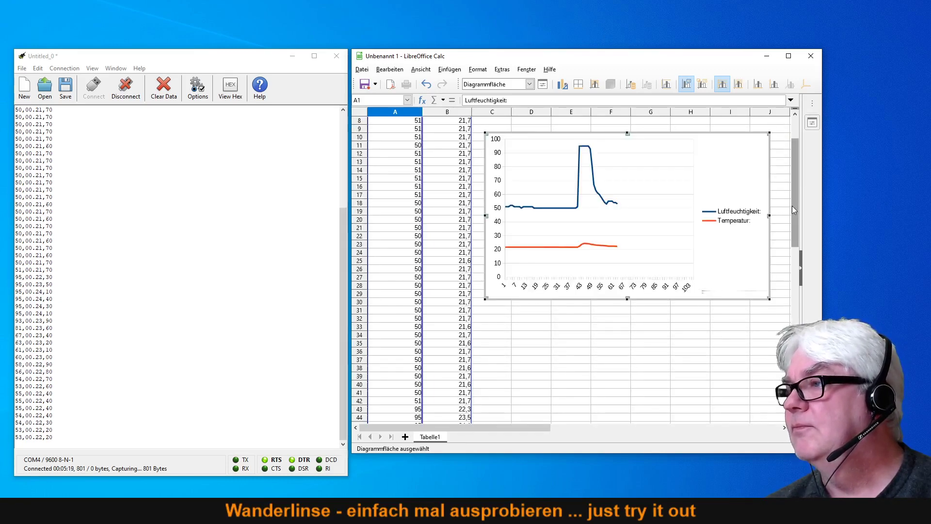
drag(792, 206, 789, 158)
drag(667, 190, 665, 125)
click(780, 175)
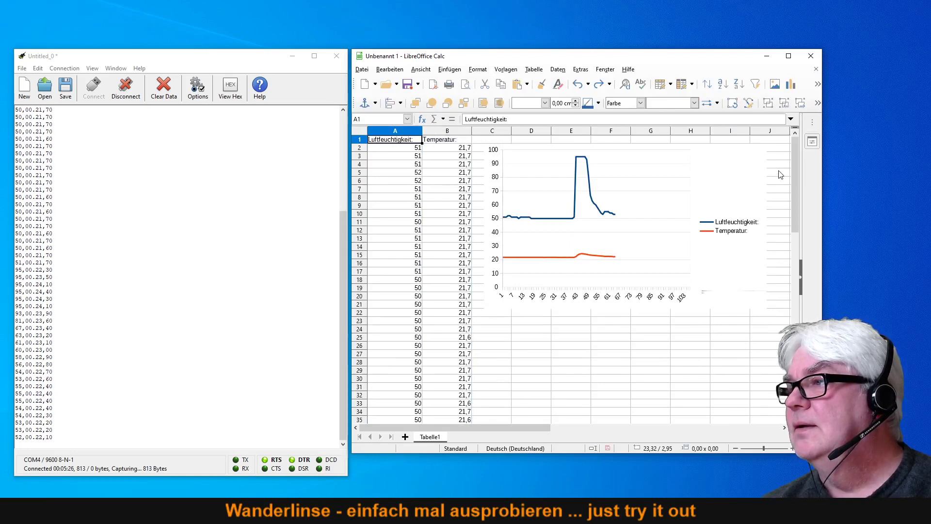